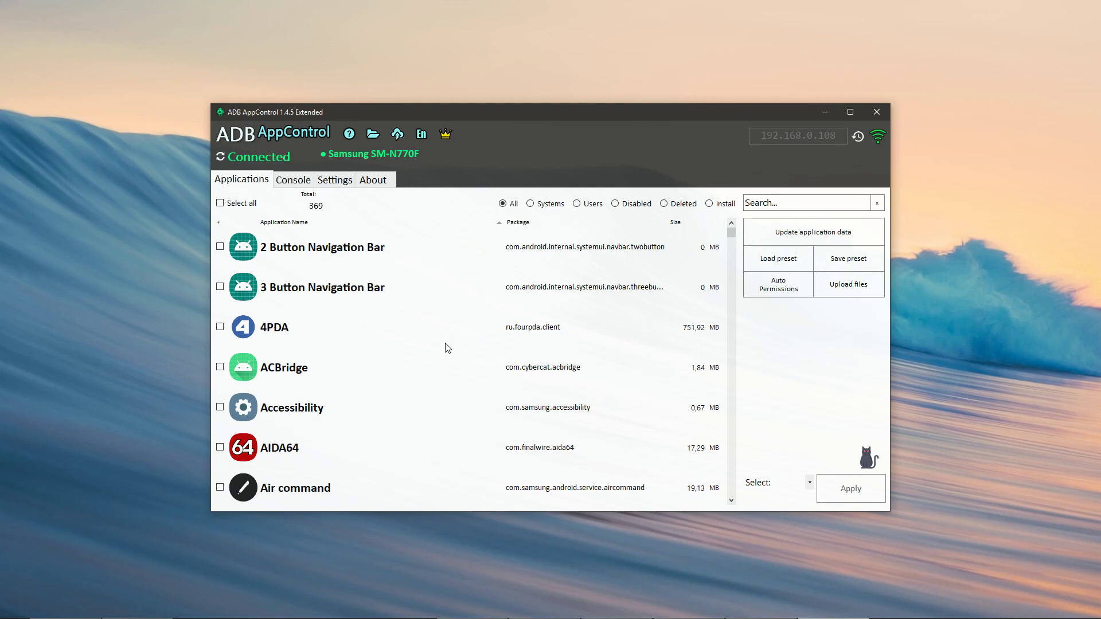
- List only the system apps and sort them by application name in descending, then ascending order
click(548, 206)
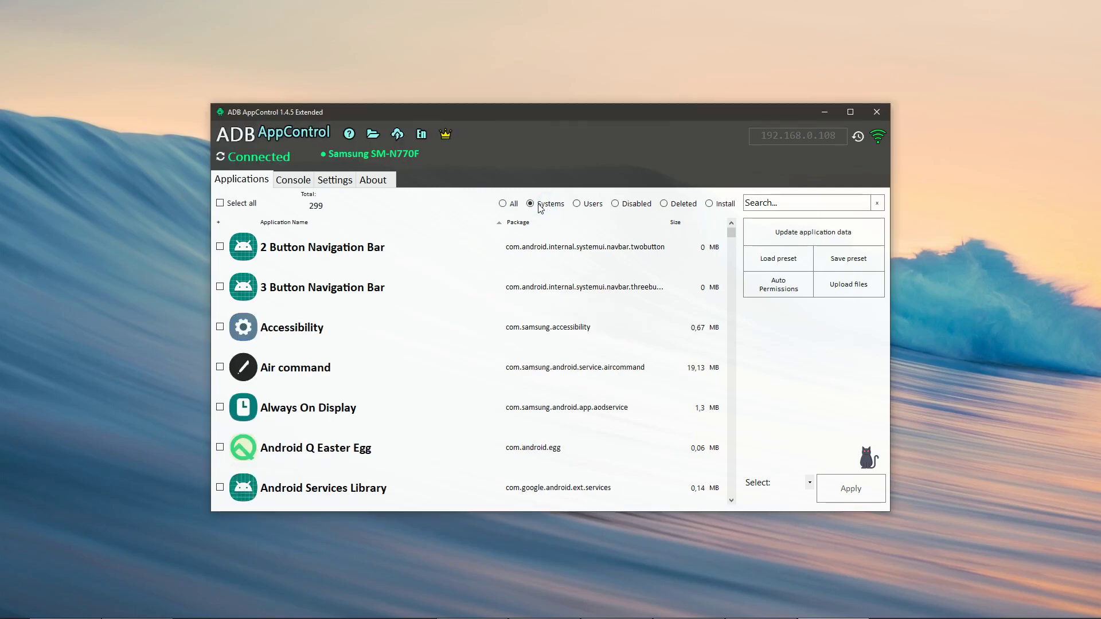
click(290, 223)
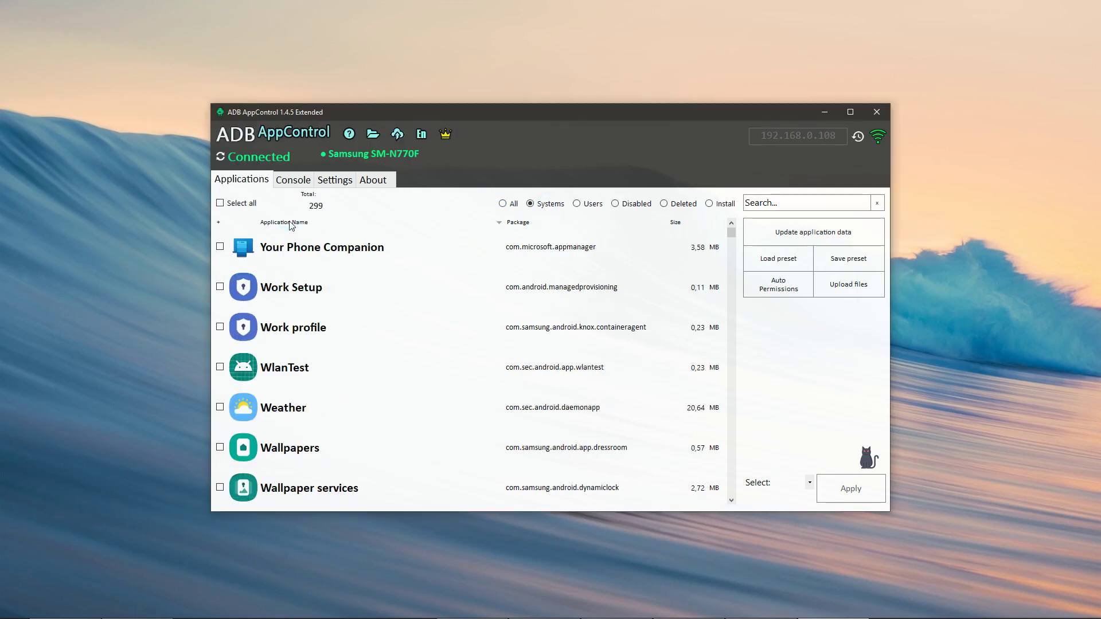
click(291, 224)
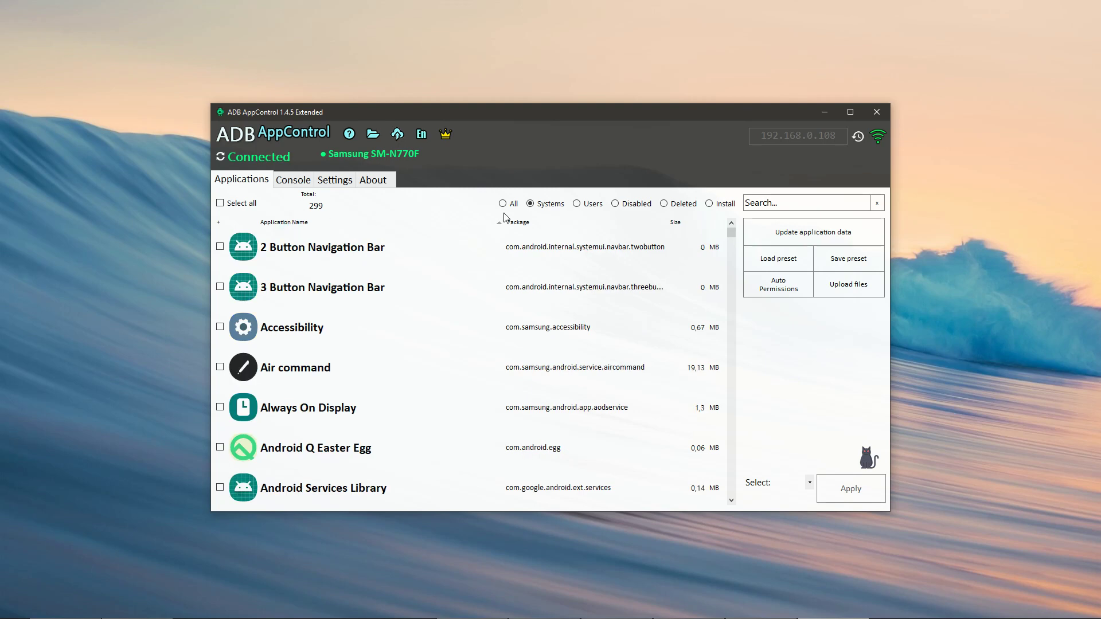
- Sort the system apps by package name in ascending, descending and again ascending order
click(520, 224)
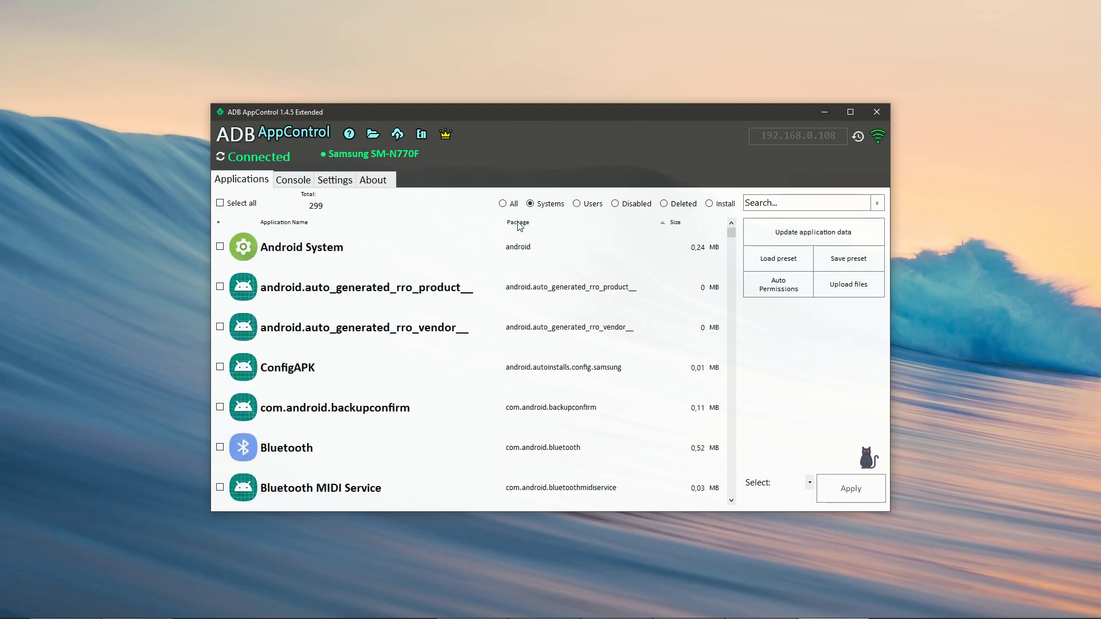
click(519, 224)
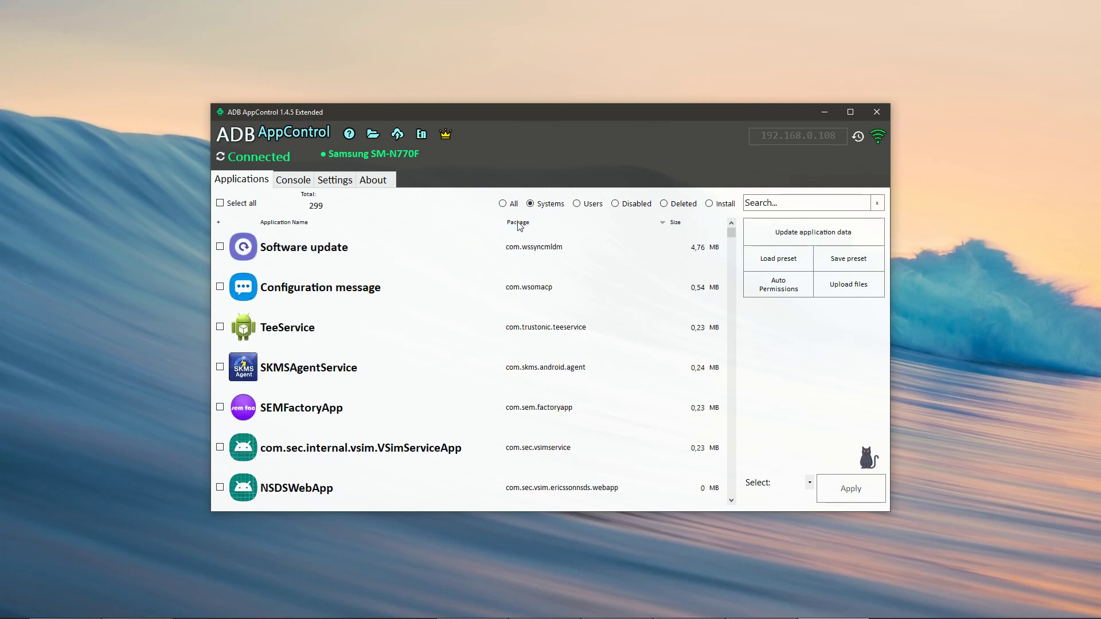
click(519, 223)
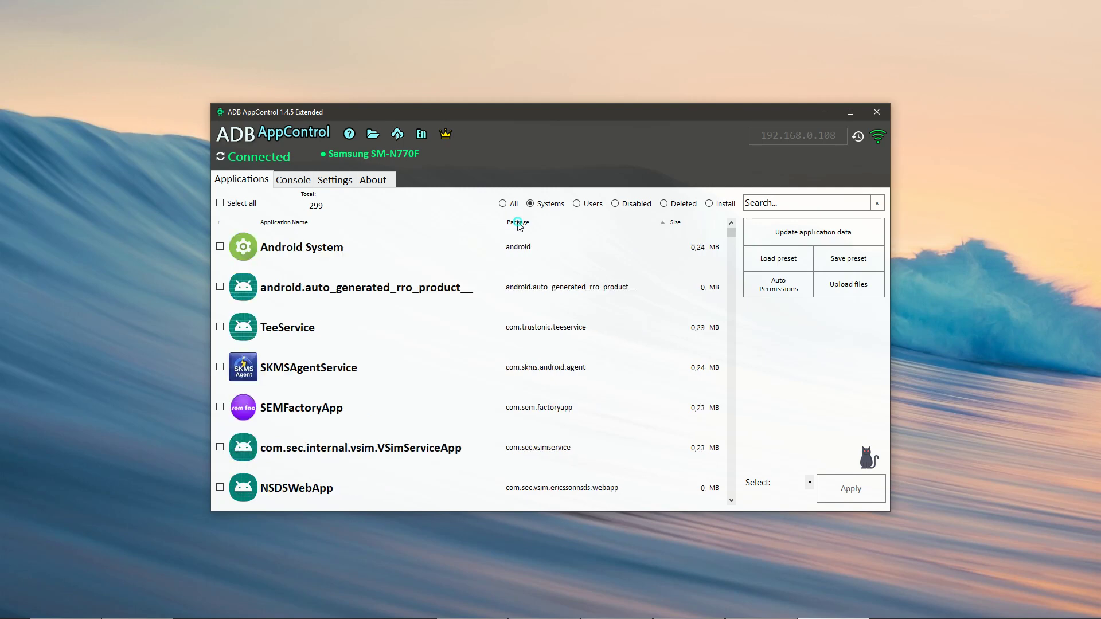
- Sort the system apps by size in ascending, then descending order, and return to sorting by application name
click(677, 224)
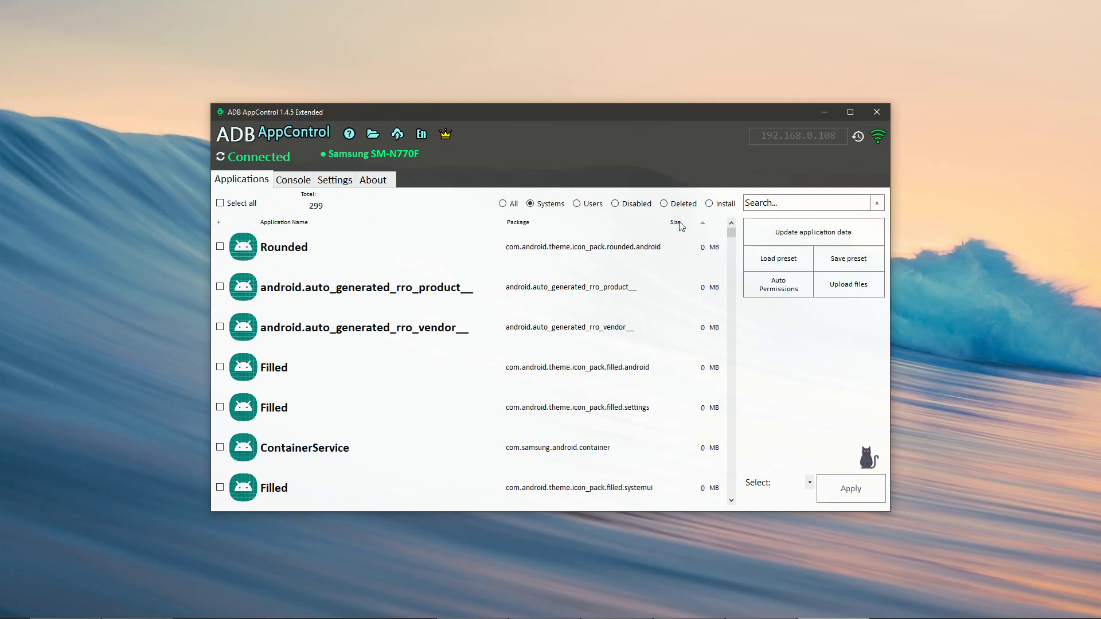
click(677, 223)
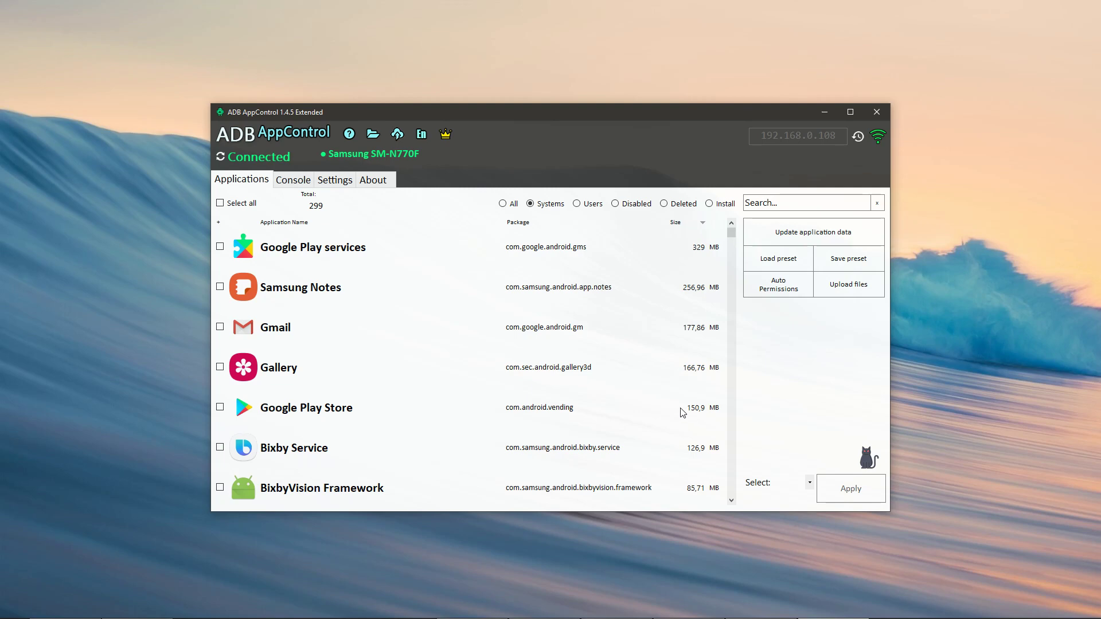
click(304, 224)
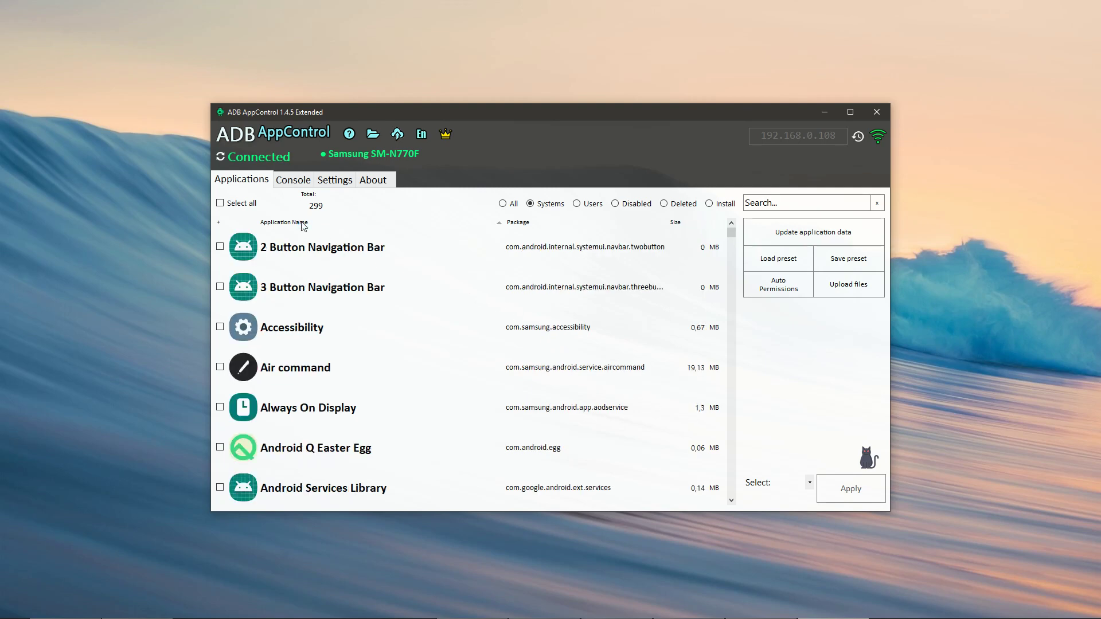
- Select the system apps ANT Radio Service, Automation Test, Bixby Voice and Bluetooth
scroll(302, 263, down, 3)
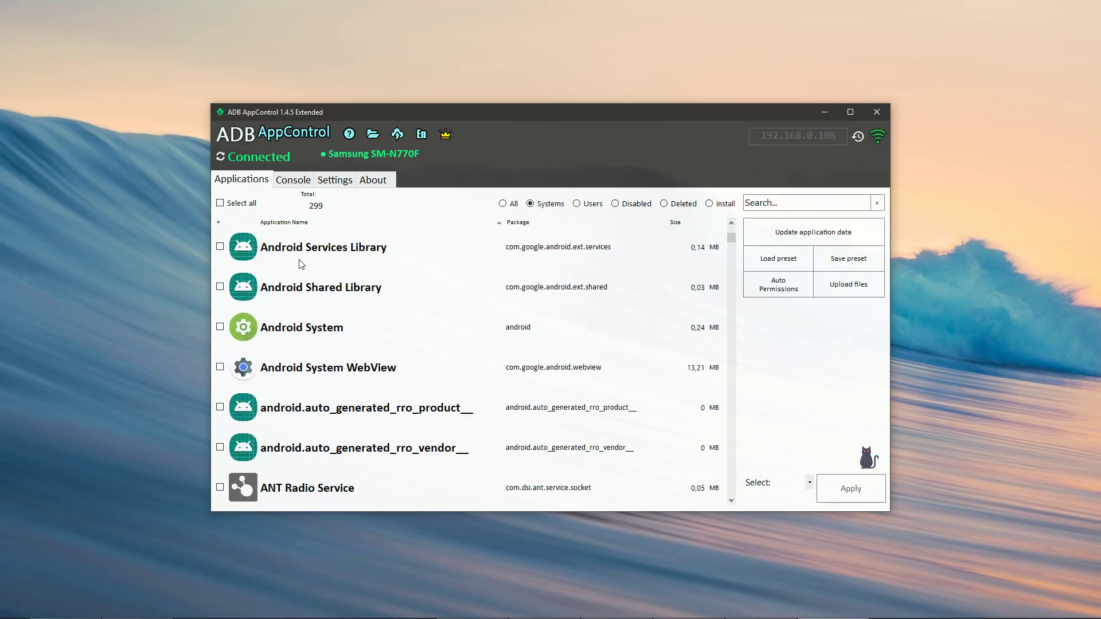
click(296, 370)
scroll(296, 370, down, 3)
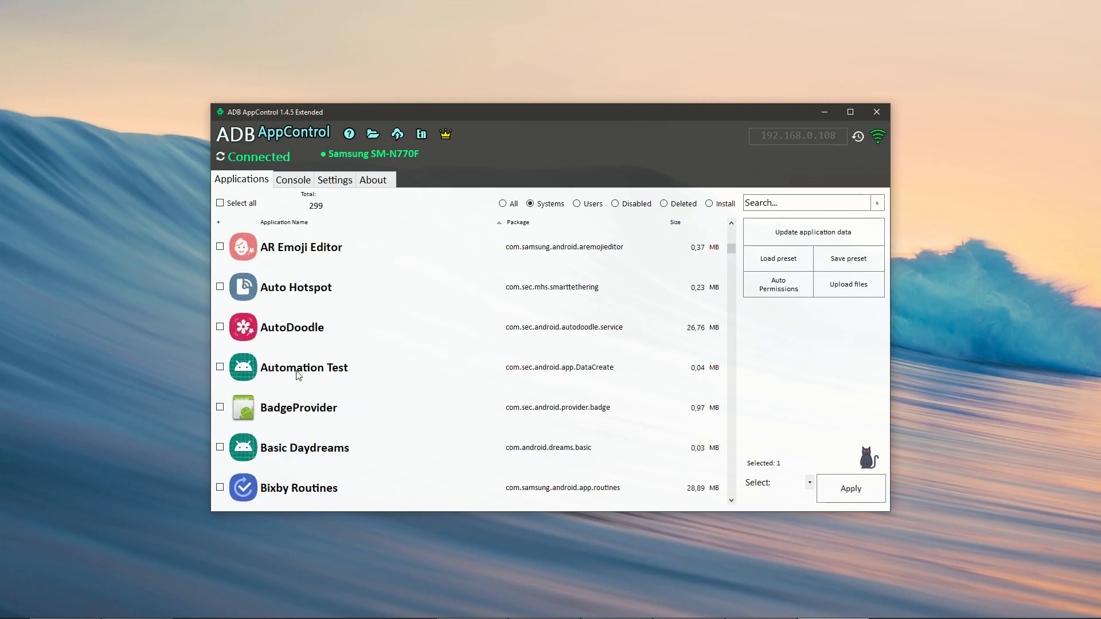
click(296, 370)
scroll(297, 372, down, 2)
click(297, 372)
scroll(296, 372, down, 2)
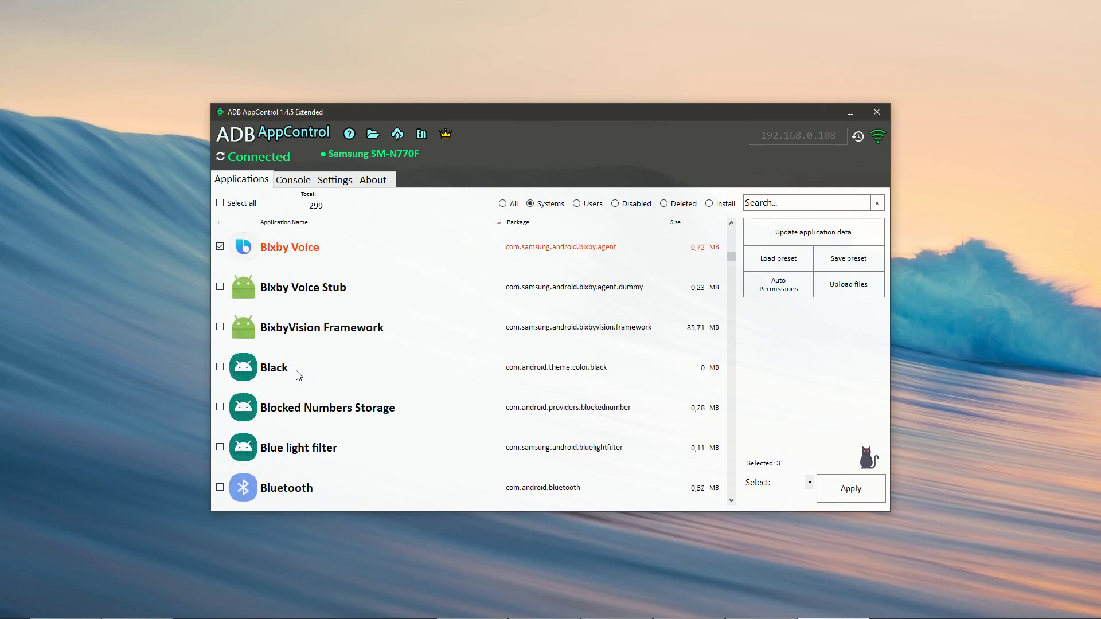
click(298, 376)
- Sort the checked apps to the start of the list, then show and hide the list of selected packages
scroll(297, 376, up, 12)
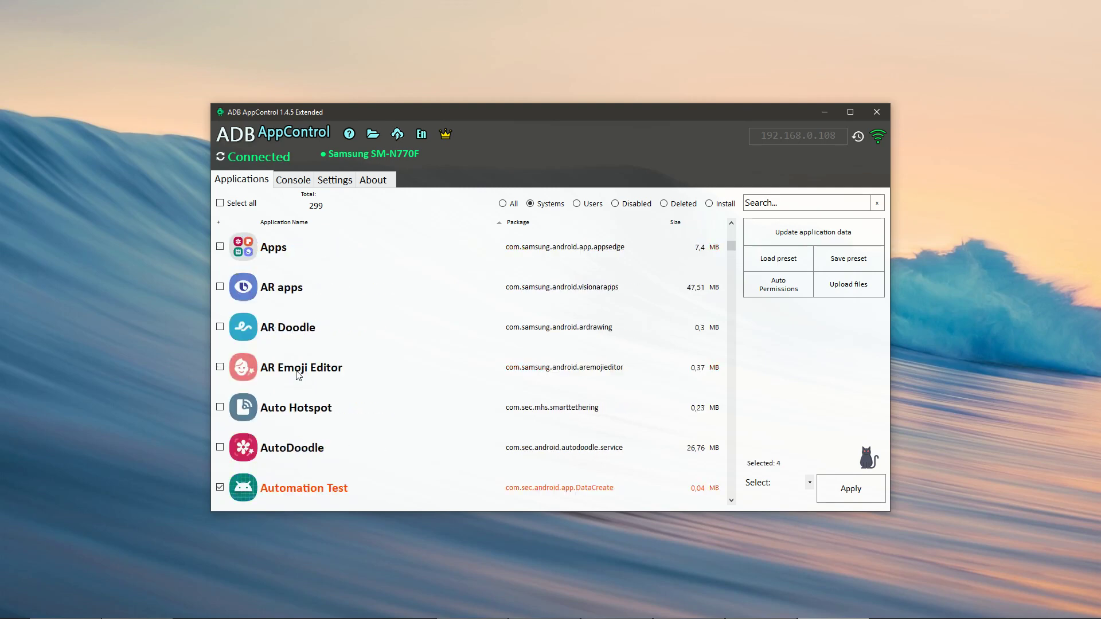
click(219, 226)
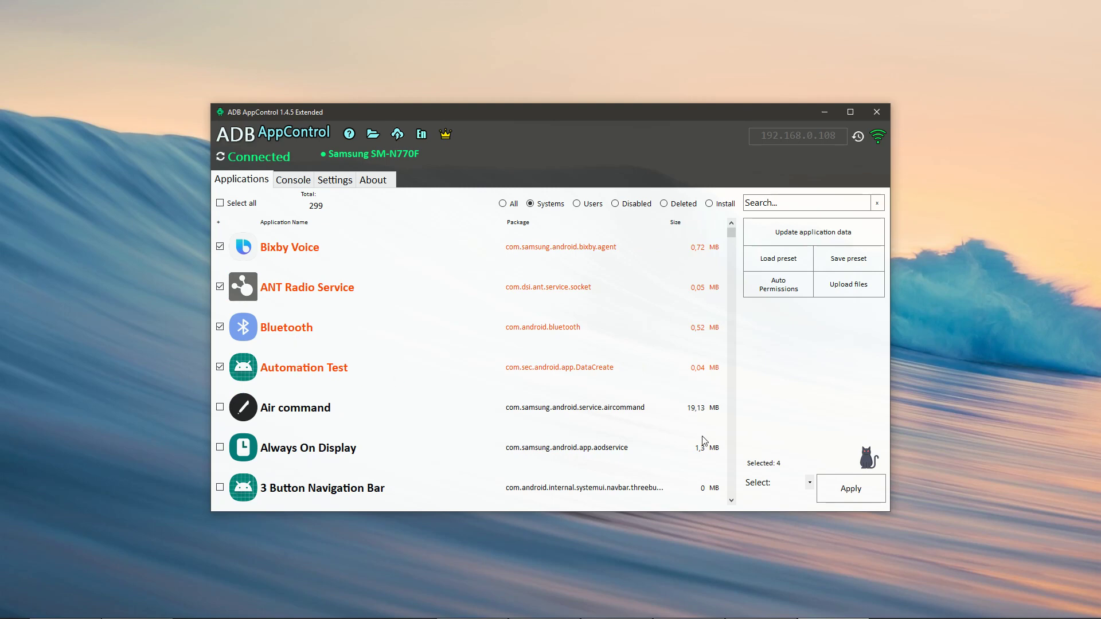
click(778, 468)
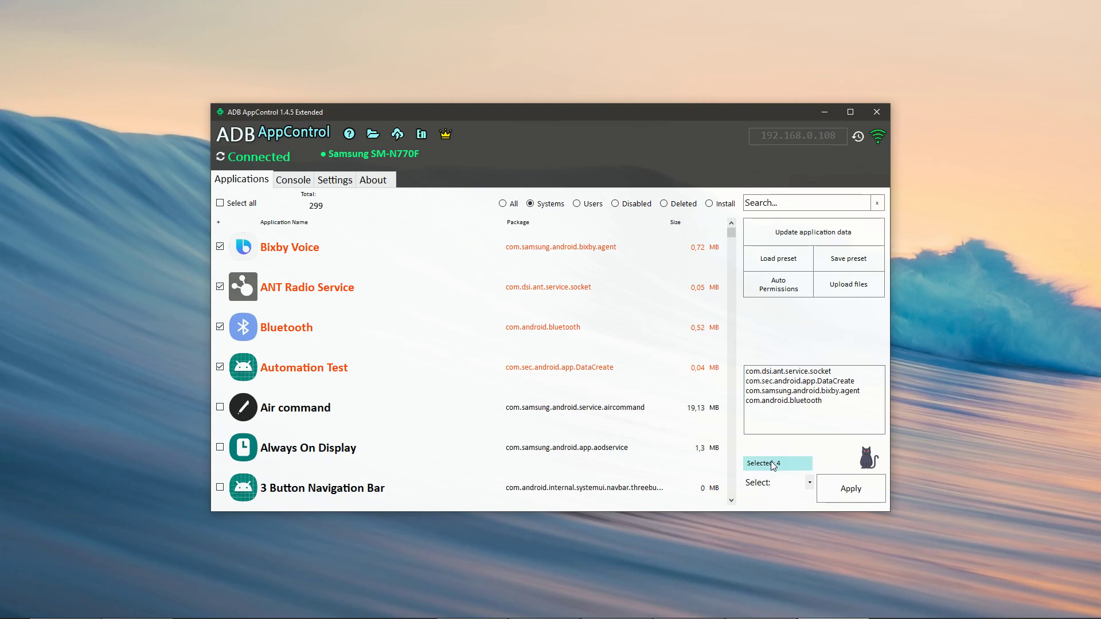
click(773, 466)
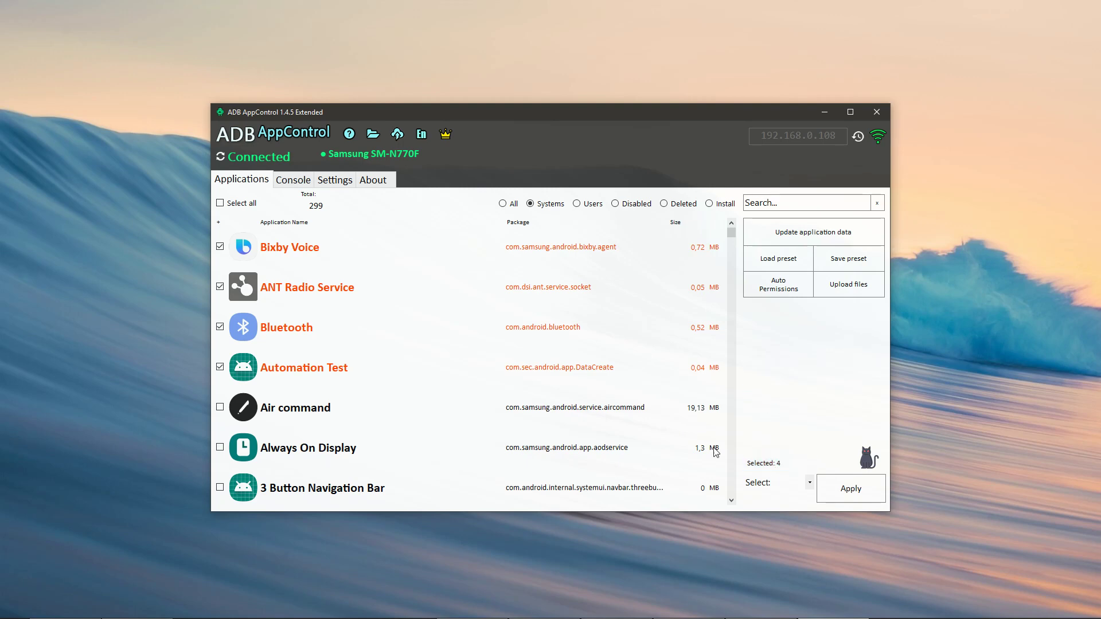
- Add Android System WebView to the selection and sort the checked apps to the start of the list
scroll(279, 379, down, 2)
click(280, 376)
scroll(261, 381, up, 2)
click(219, 223)
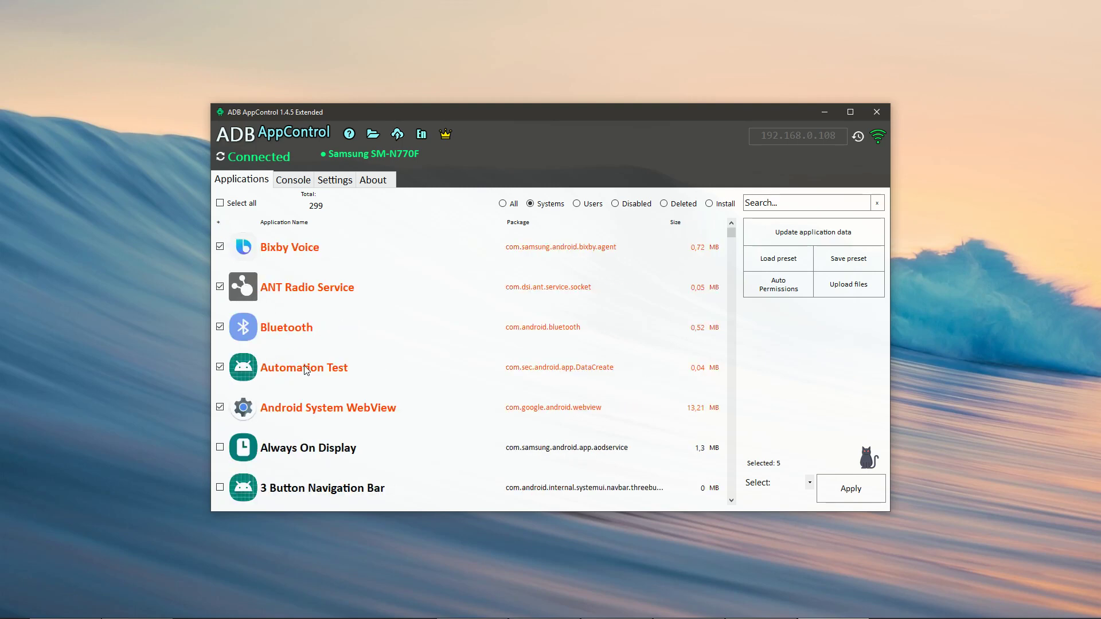
- Add the Apps entry to the selection and sort the checked apps first again
scroll(310, 379, down, 3)
click(290, 488)
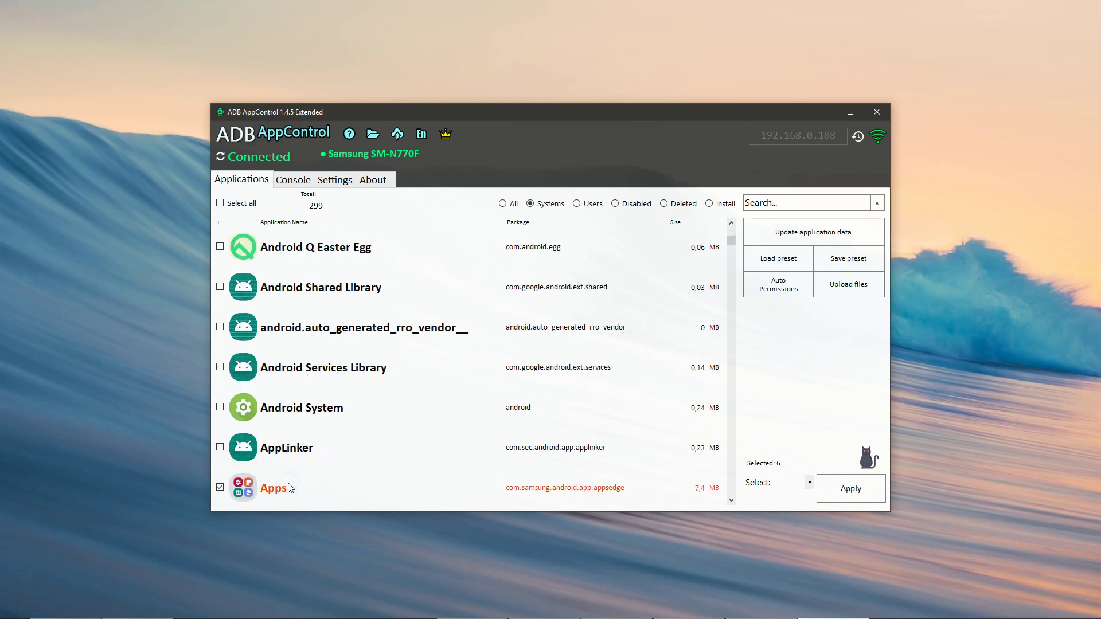
scroll(289, 488, up, 3)
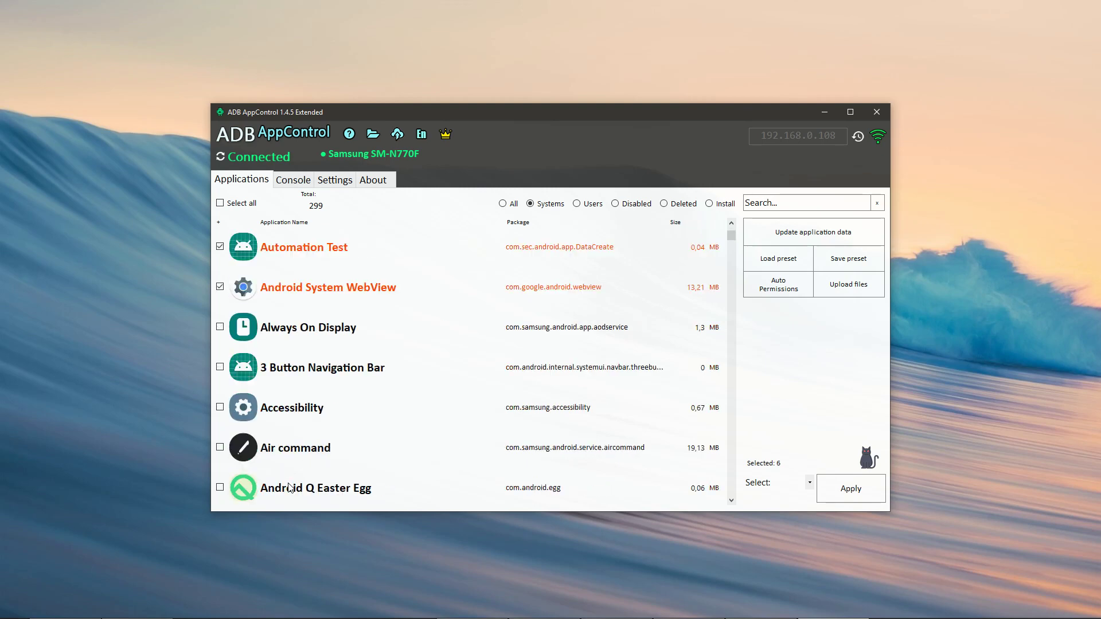
click(220, 226)
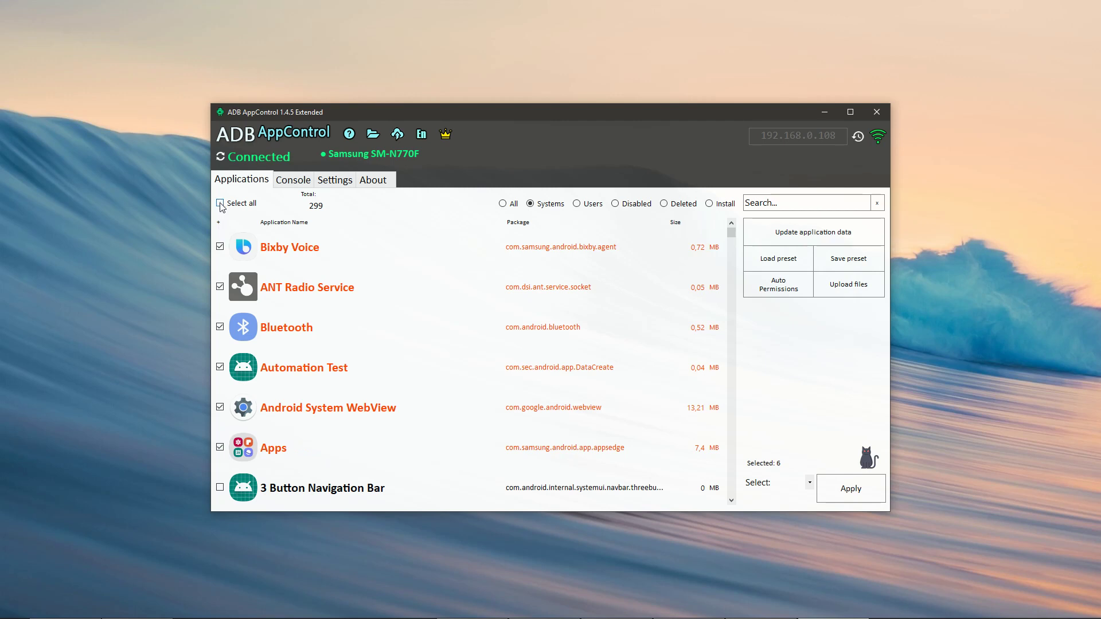
- Clear the whole app selection, then show all apps sorted by application name
click(221, 204)
click(220, 204)
click(301, 223)
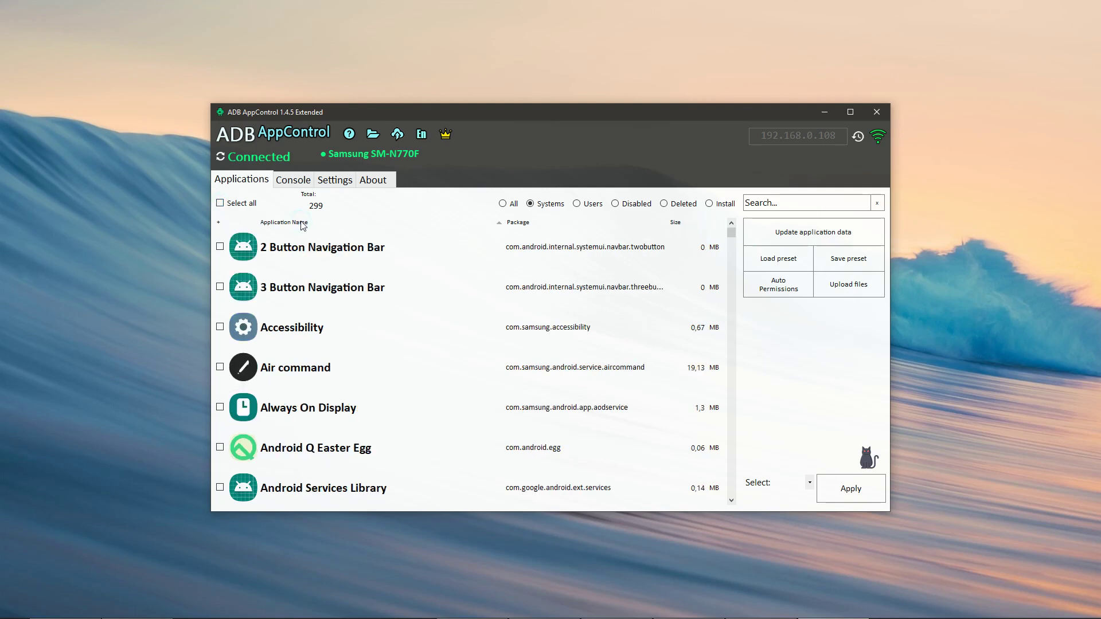
click(503, 204)
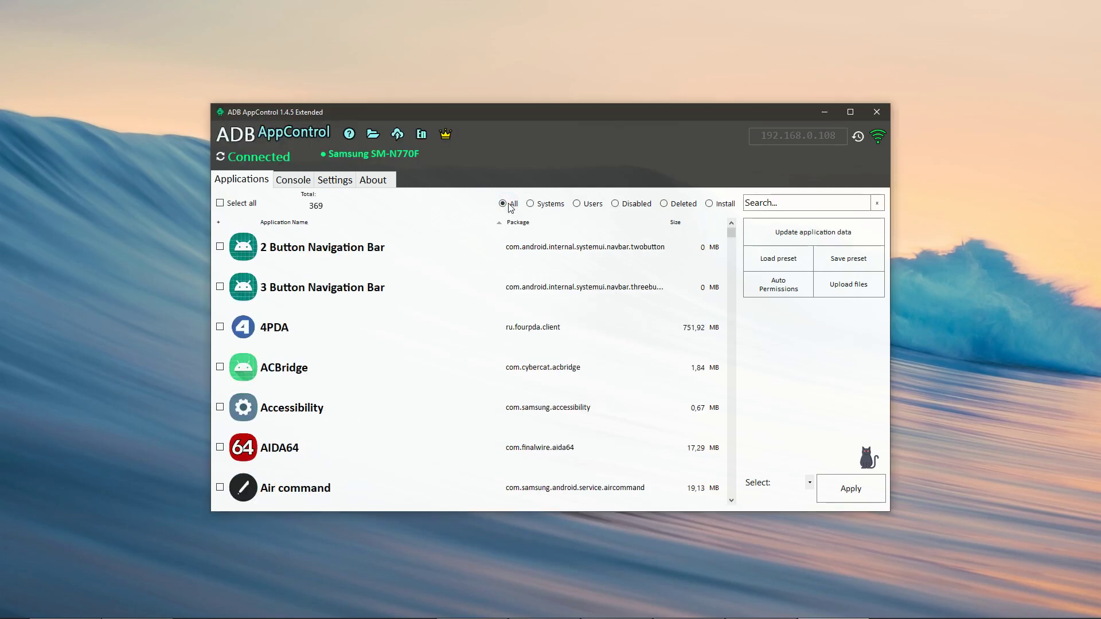
- Enable the dark theme and save the program settings
click(338, 181)
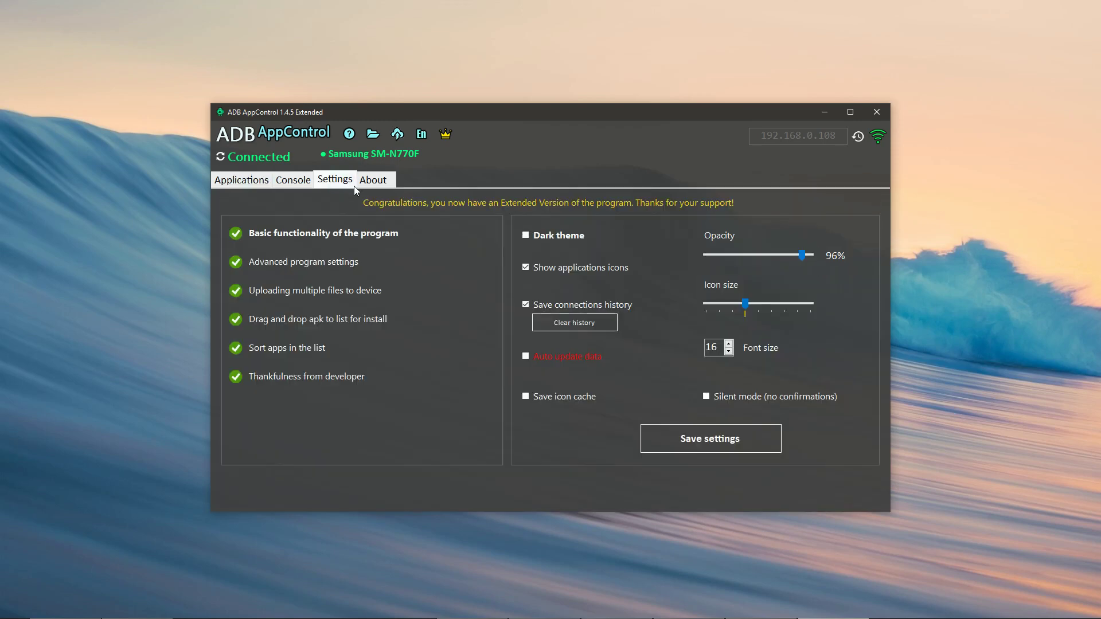
click(526, 235)
click(701, 437)
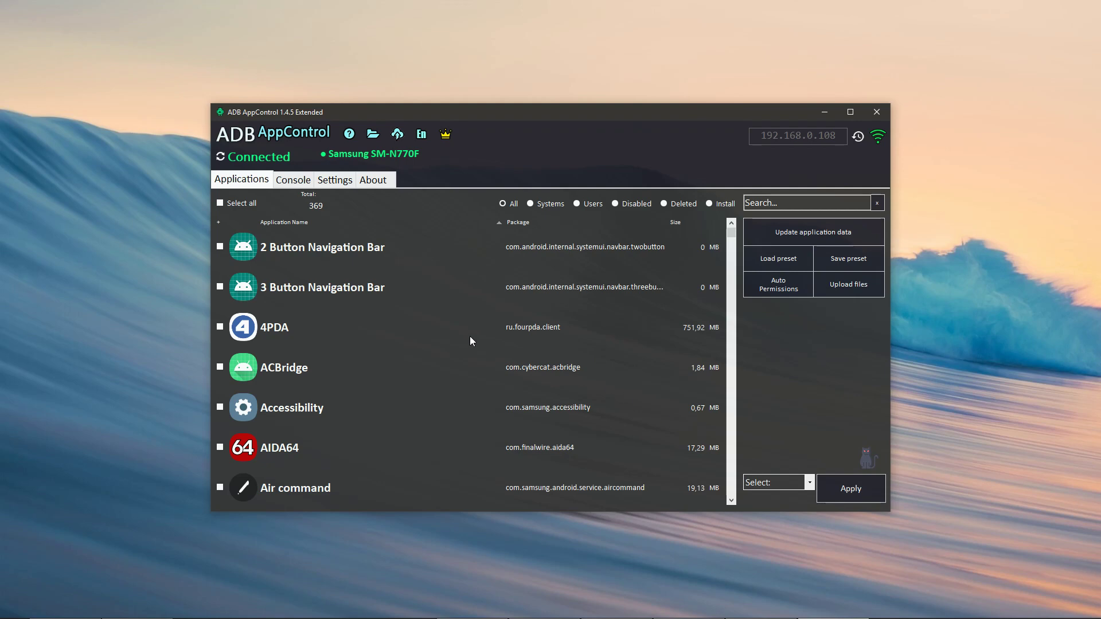
- Search the app list for "a", "b" and "c" in turn, clearing the search text after each
click(795, 203)
text(a)
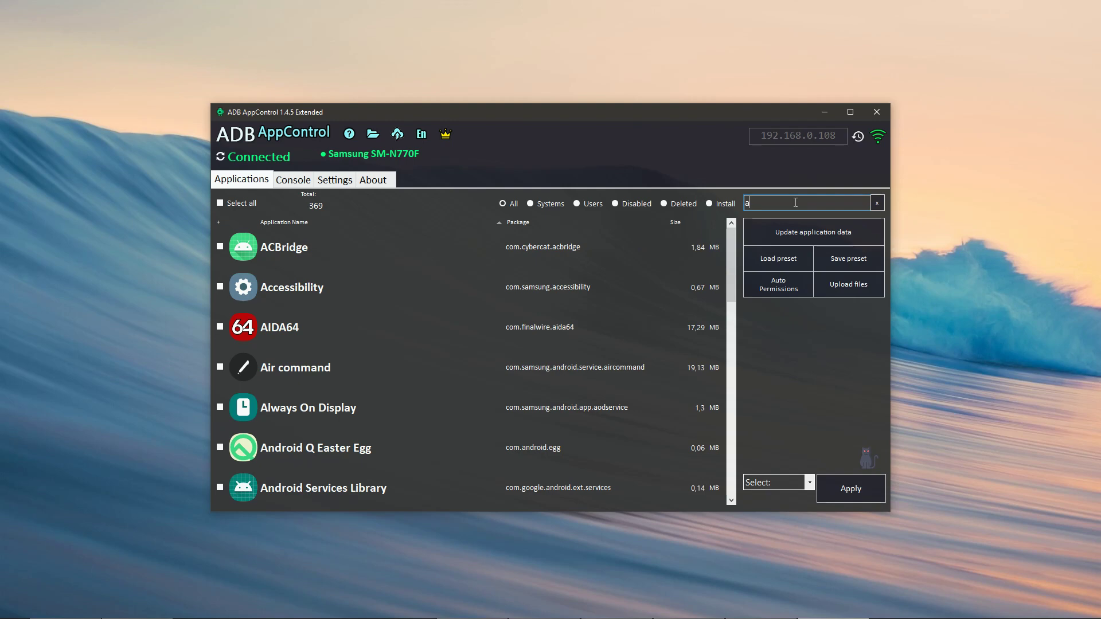
key(BackSpace)
text(b)
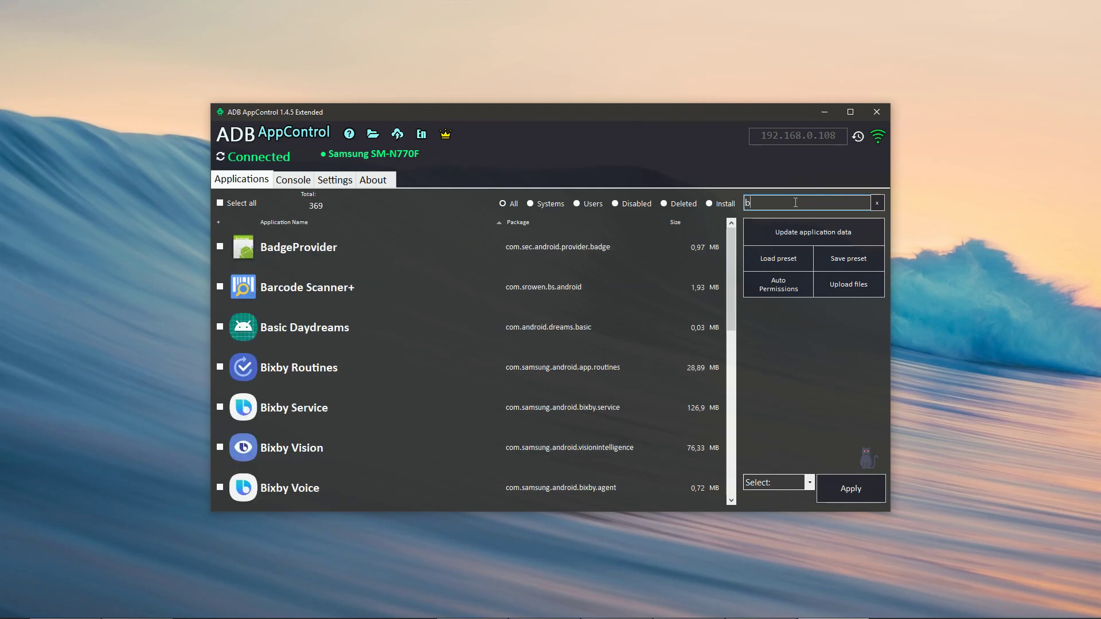
key(BackSpace)
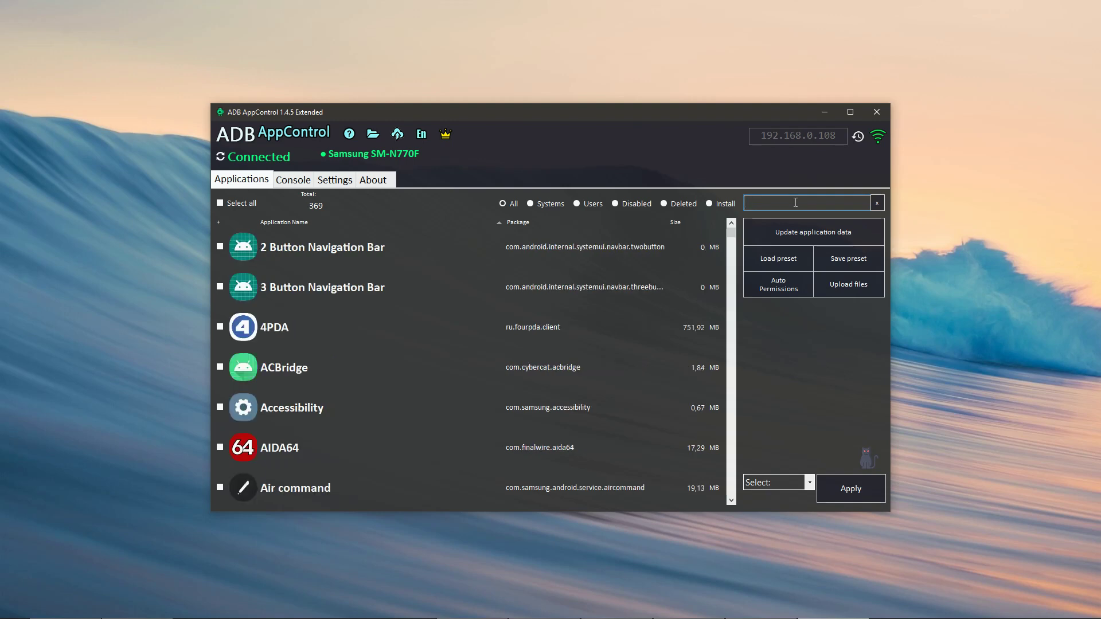
text(c)
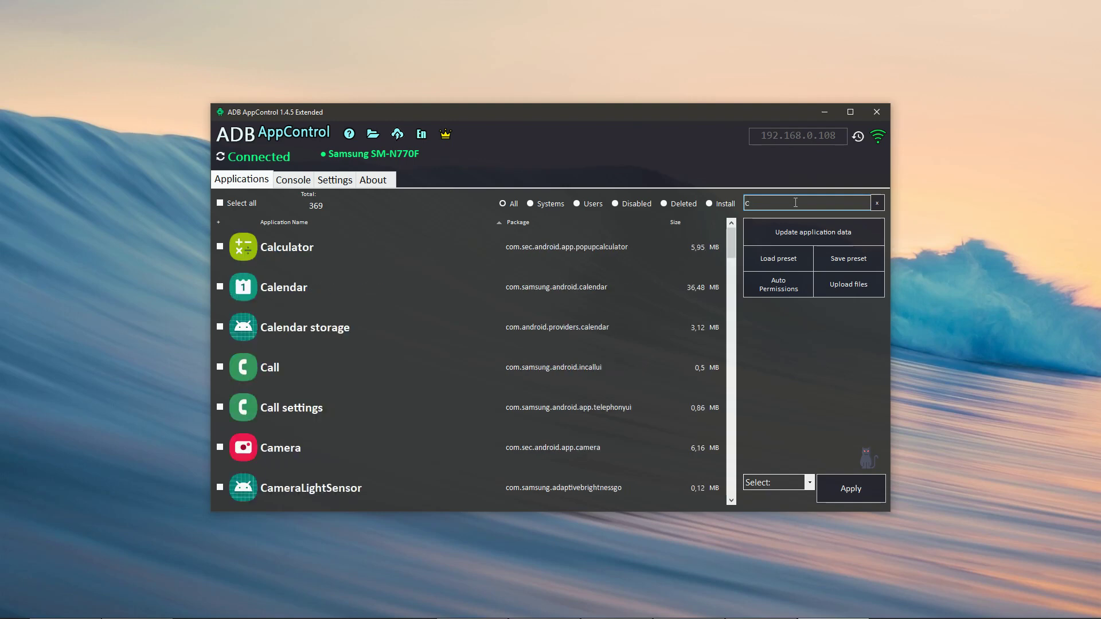
key(BackSpace)
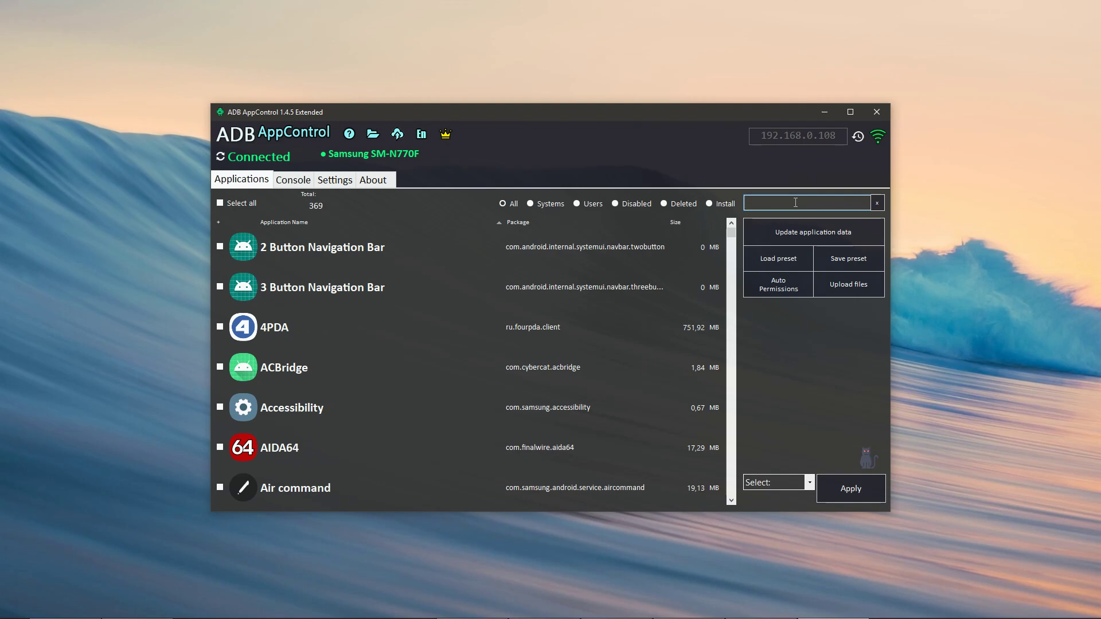
- Search the app list for "device", "devices" and "device se", then clear the search
text(de)
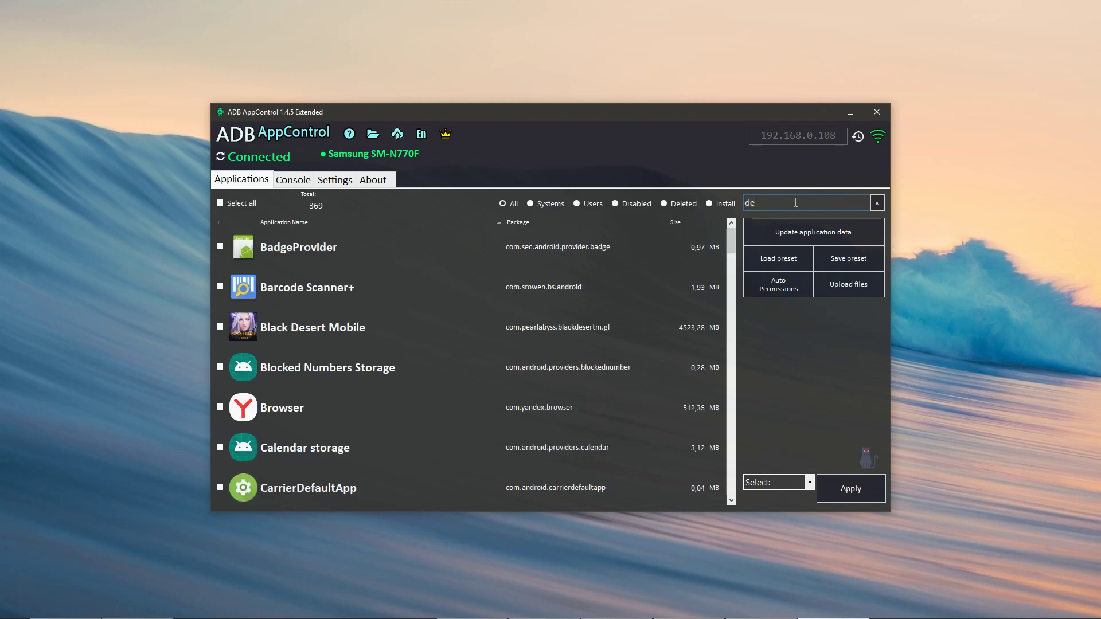
text(vice)
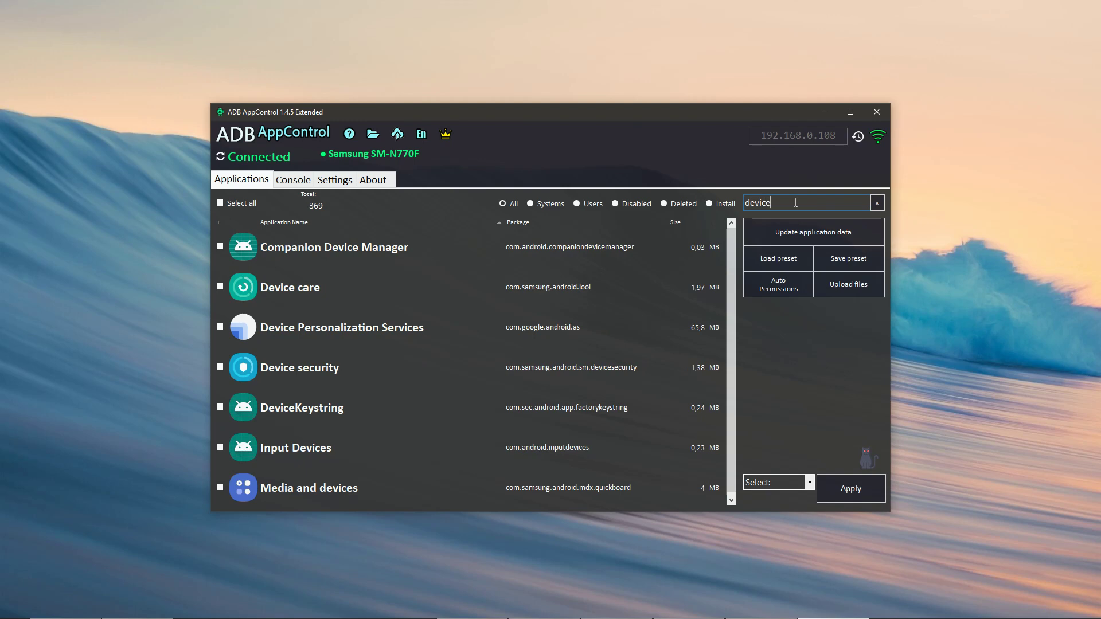
text(s)
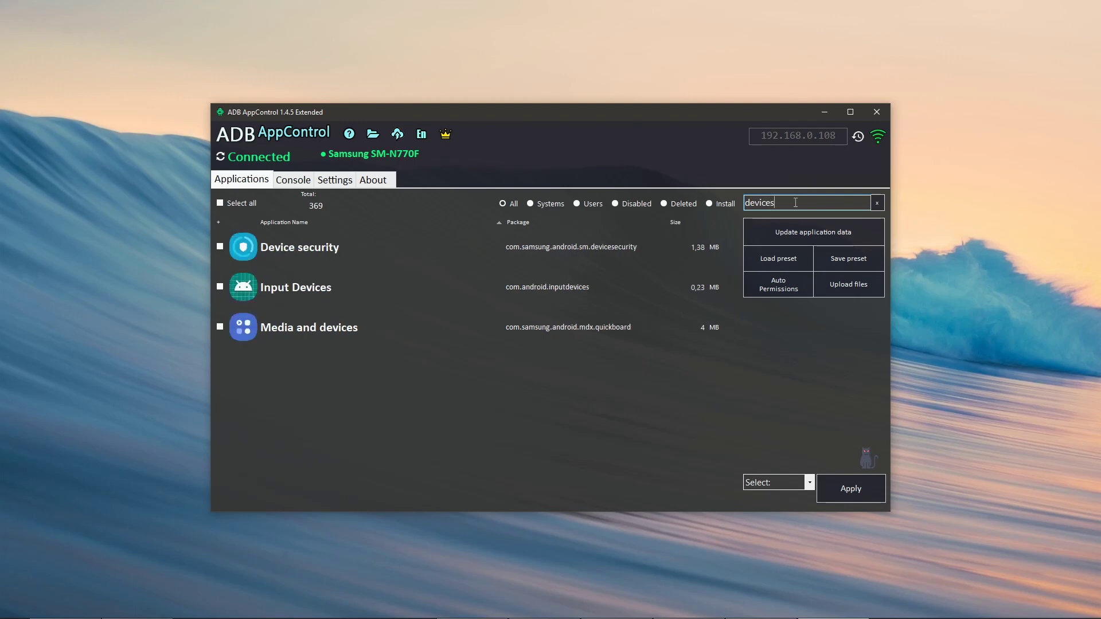
key(BackSpace)
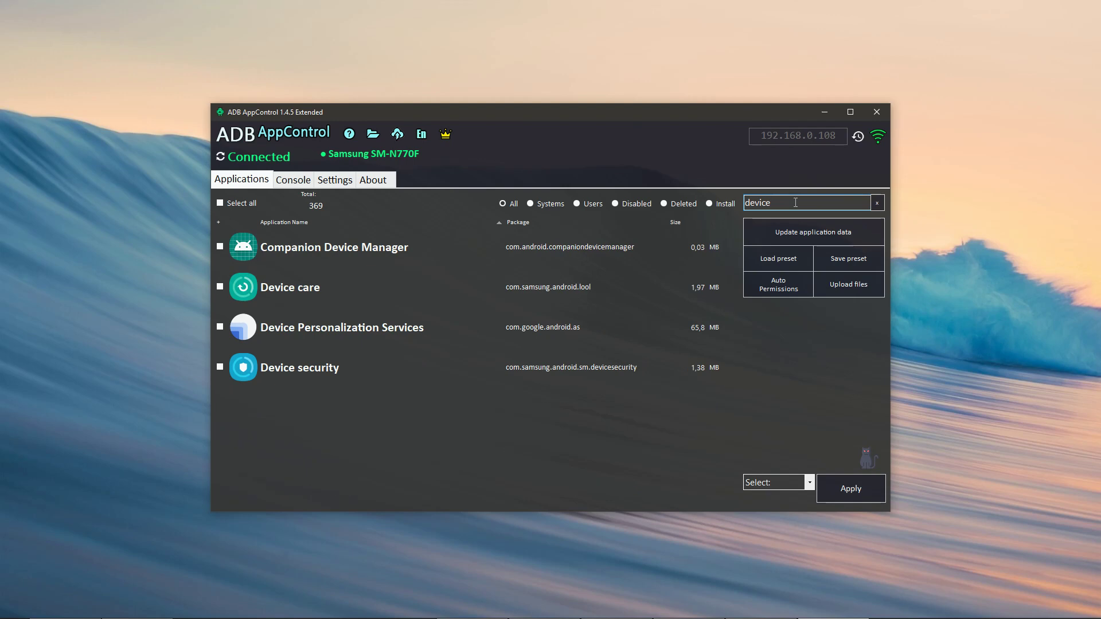
text(se)
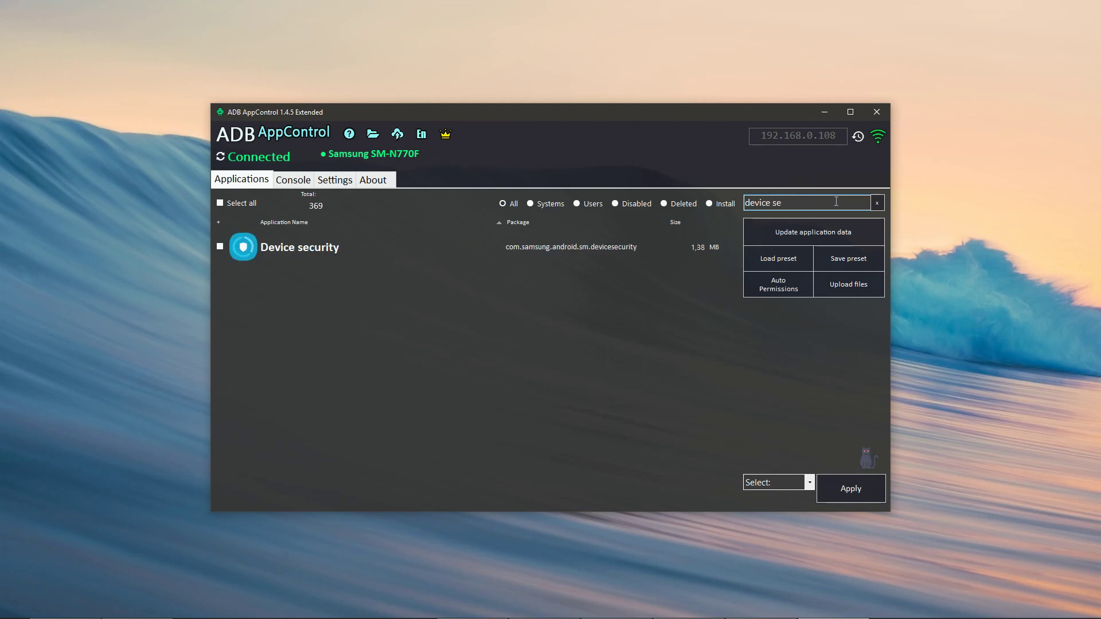
click(877, 204)
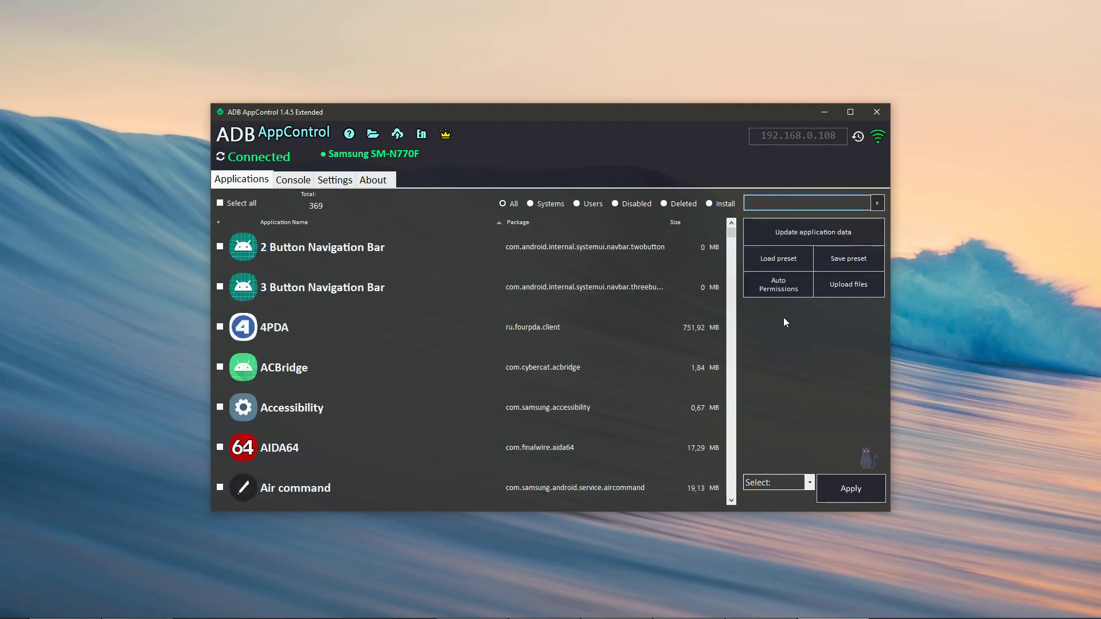
- Search the app list for "acb" and grant ACBridge the ACCESS_MEDIA_LOCATION permission
text(ac)
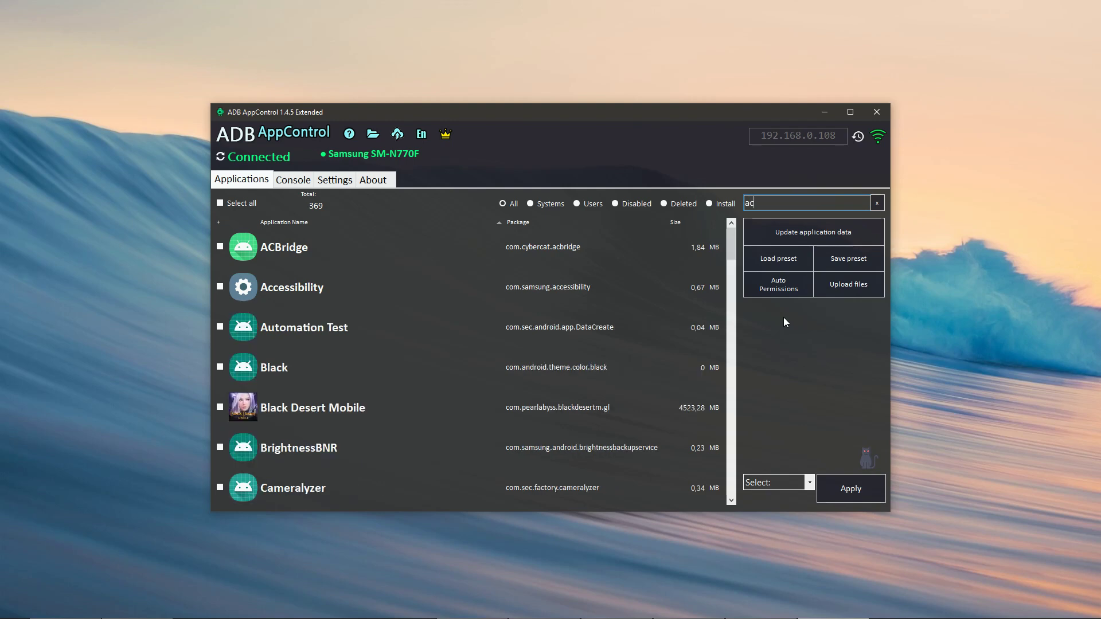
text(b)
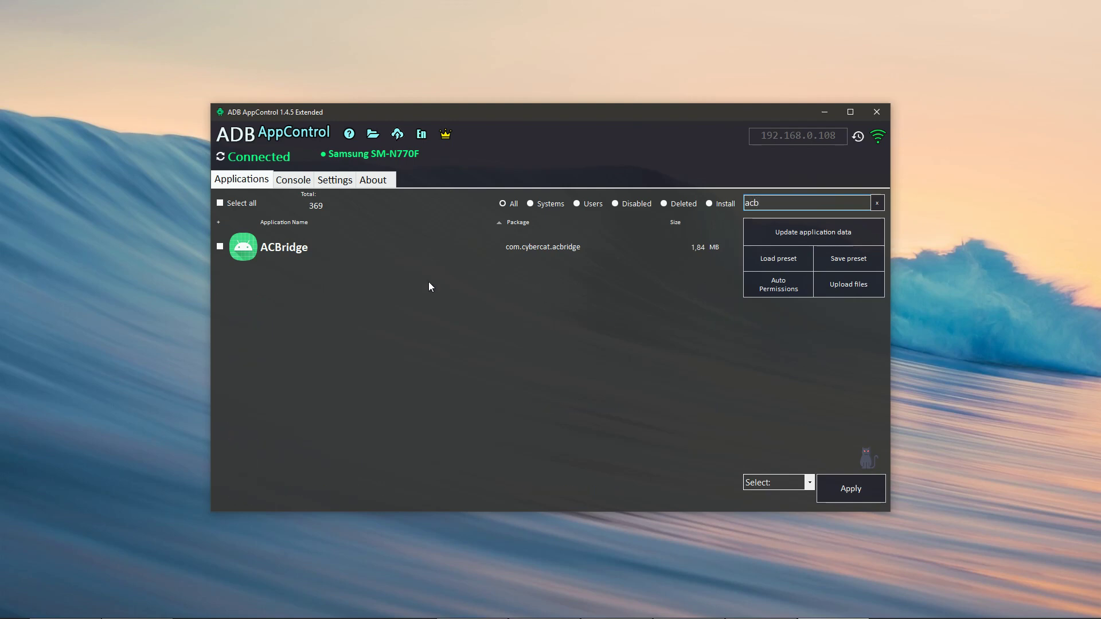
right_click(279, 246)
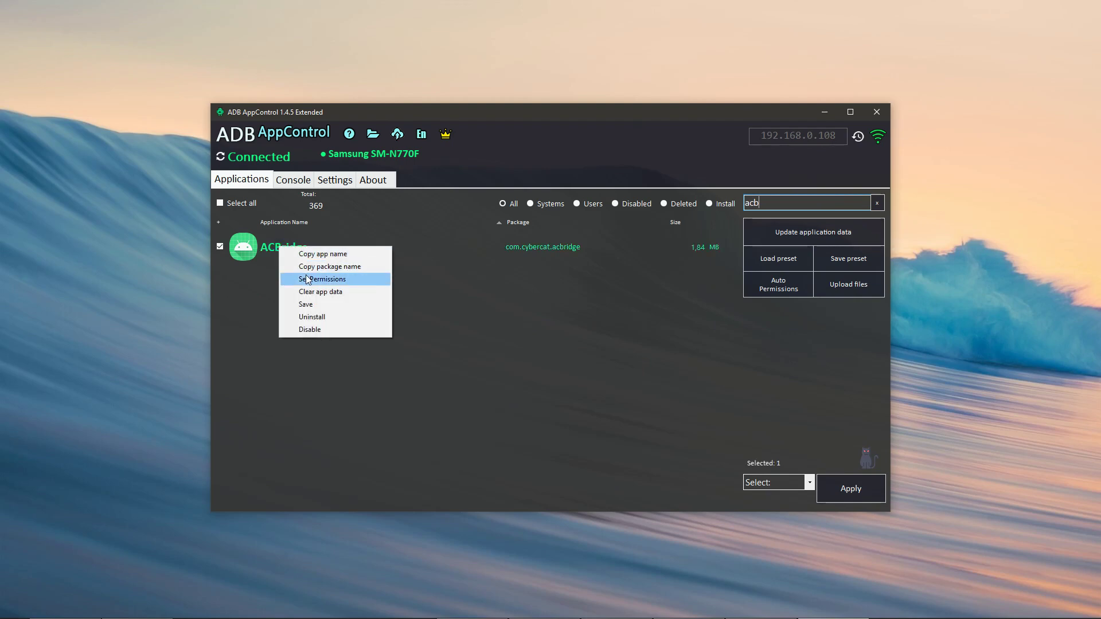
click(354, 282)
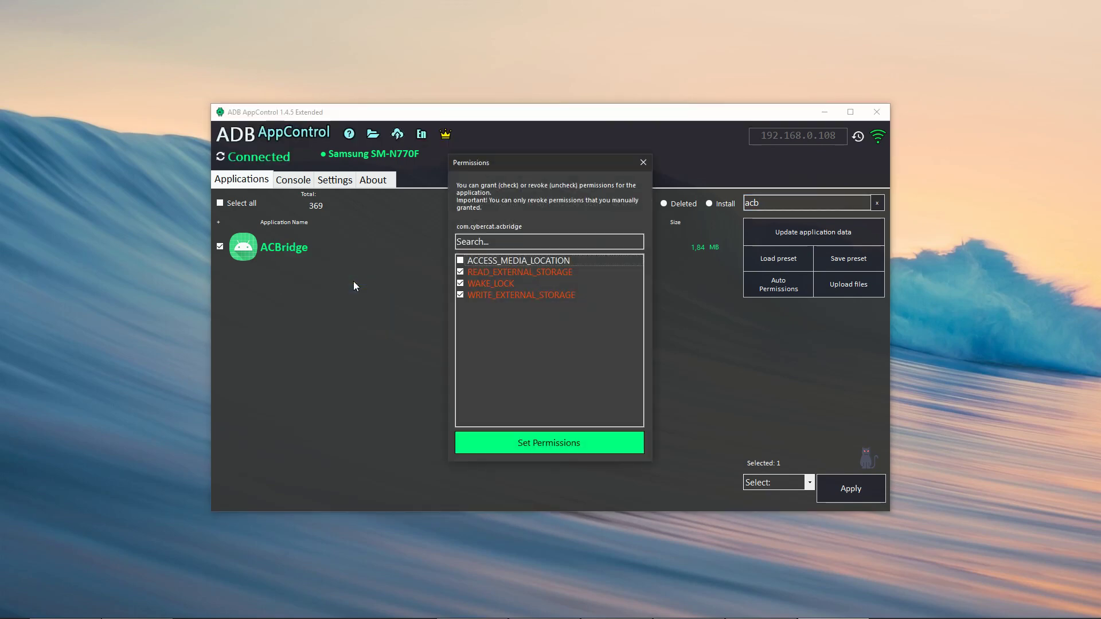
click(460, 261)
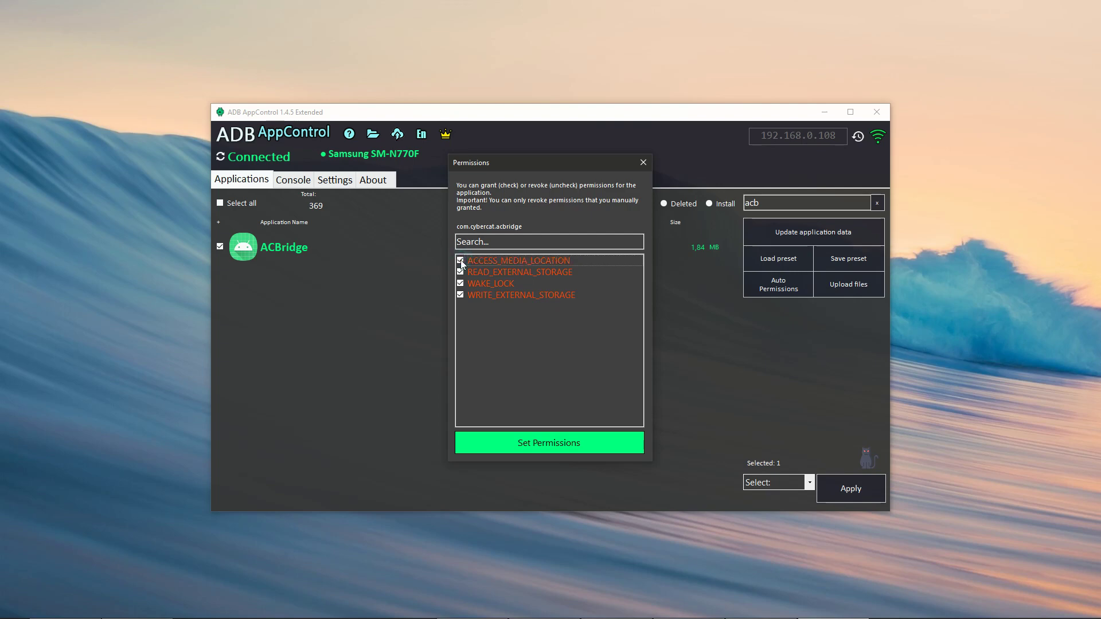
click(546, 442)
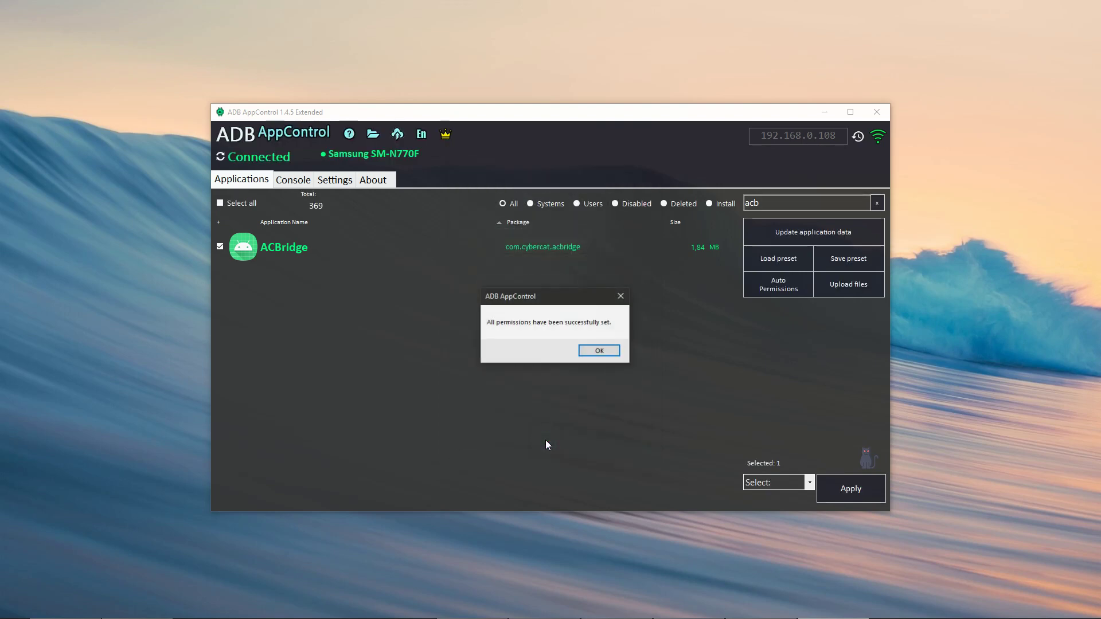
click(599, 351)
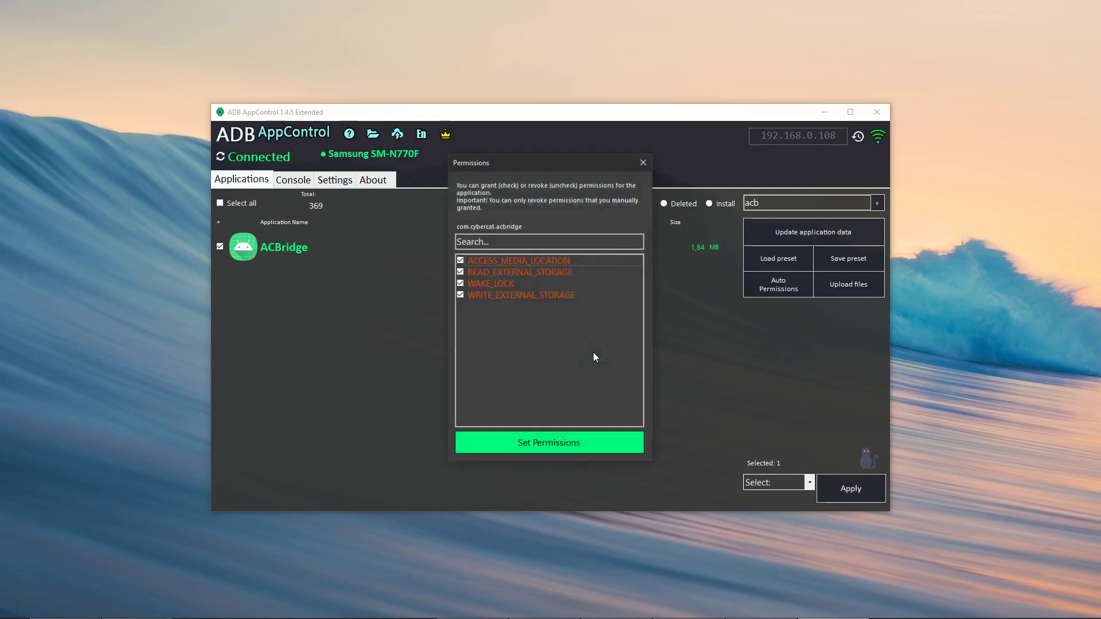
- Try to revoke ACBridge's READ_EXTERNAL_STORAGE, WAKE_LOCK and WRITE_EXTERNAL_STORAGE permissions, and close the permission settings
click(461, 273)
click(461, 284)
click(460, 296)
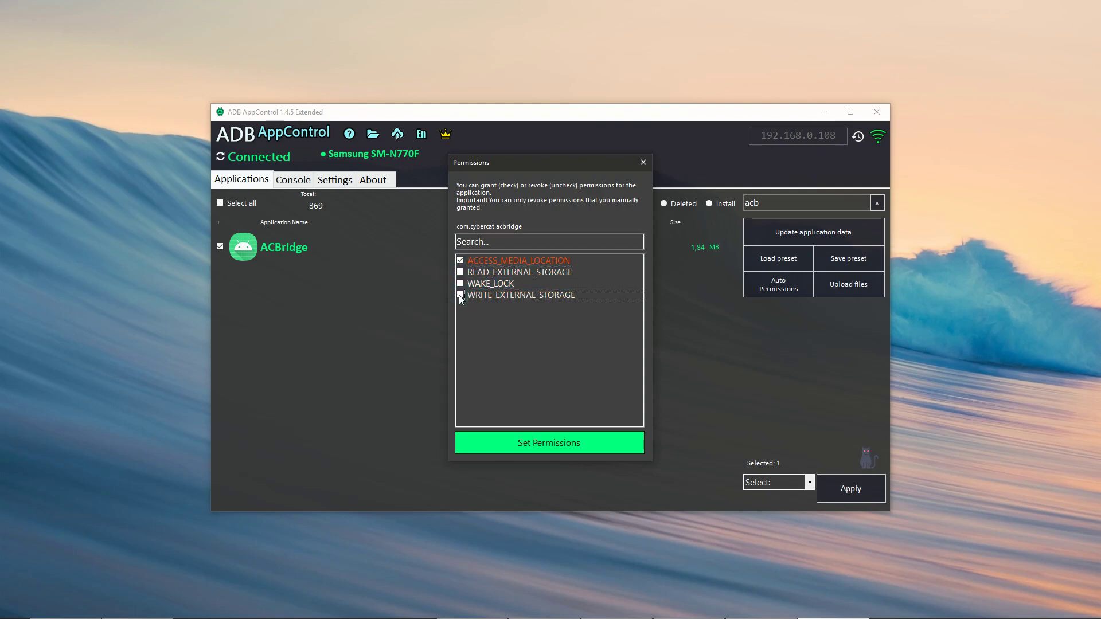
click(549, 443)
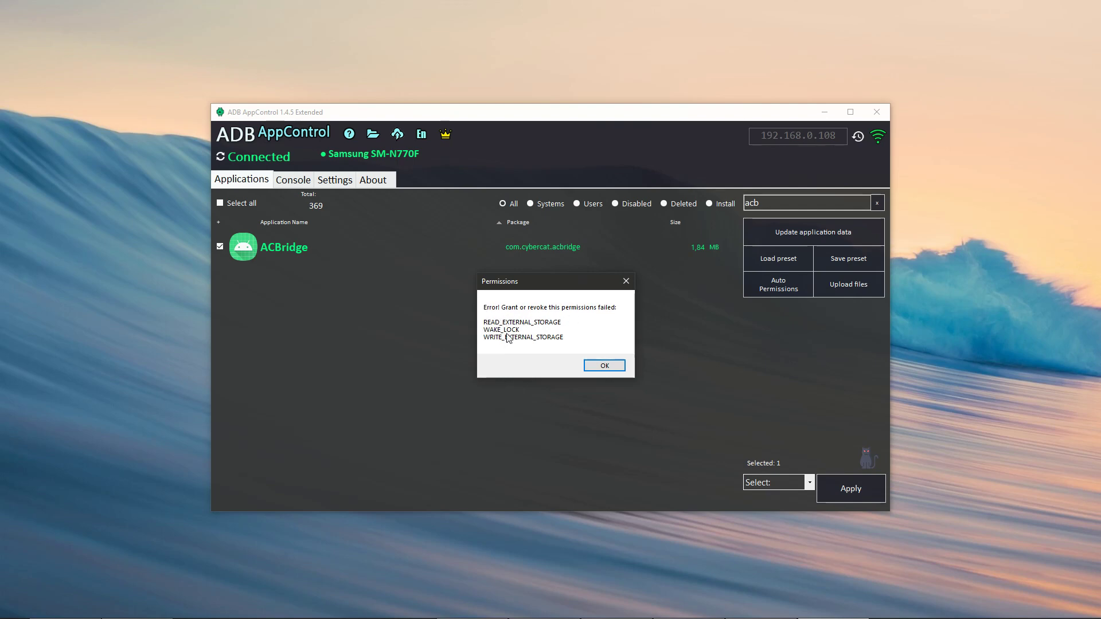
click(598, 370)
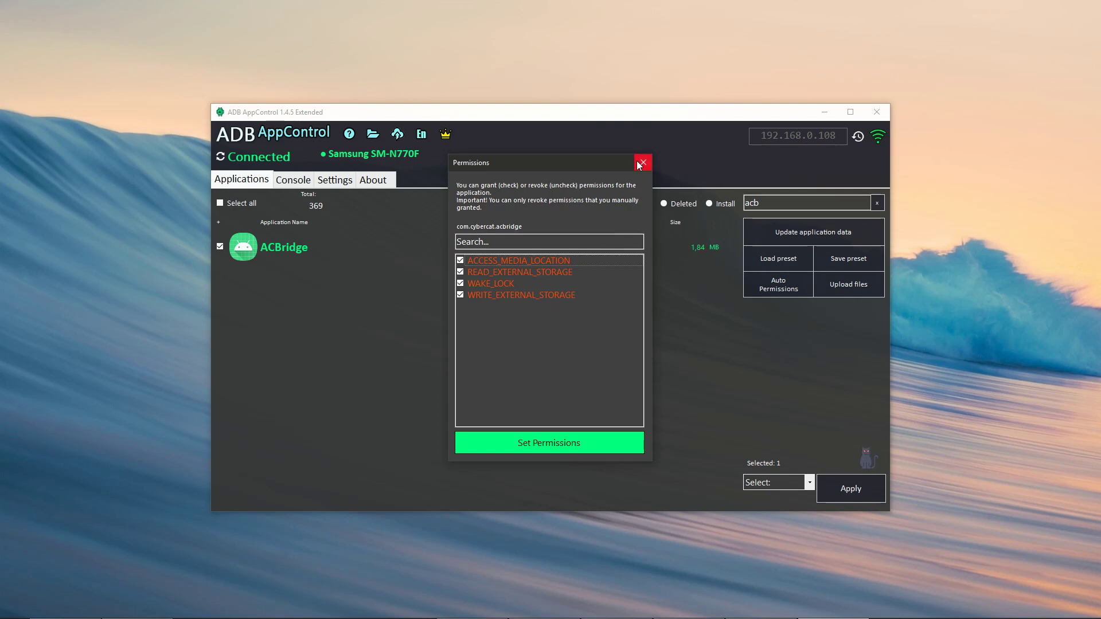
click(642, 163)
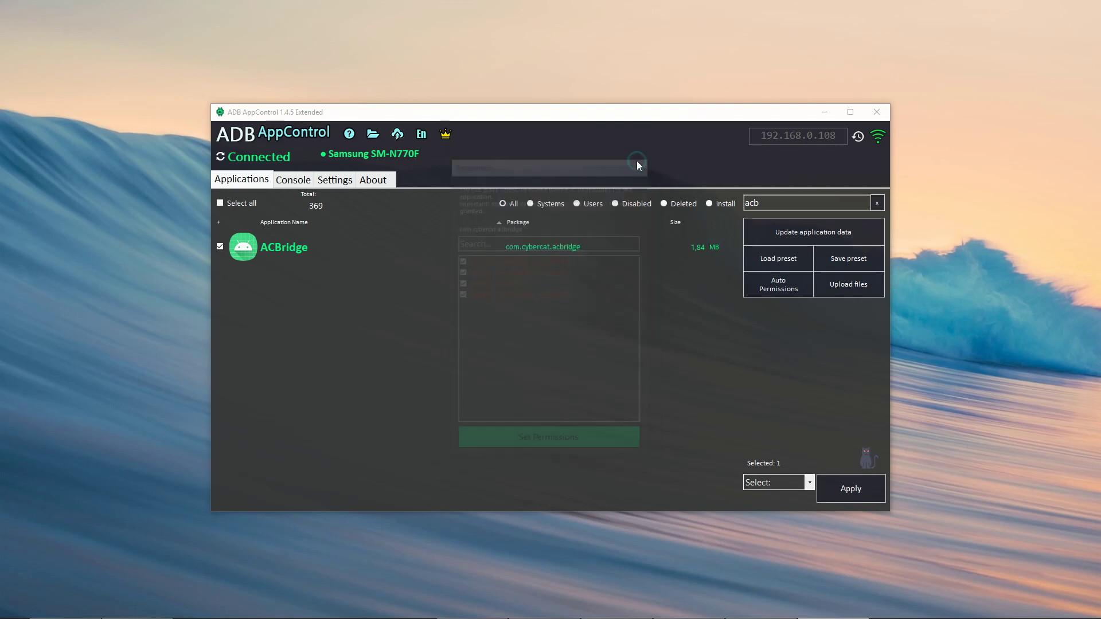
- Clear the app search and choose the Disable action for ACBridge, declining to continue with the disabling
click(881, 206)
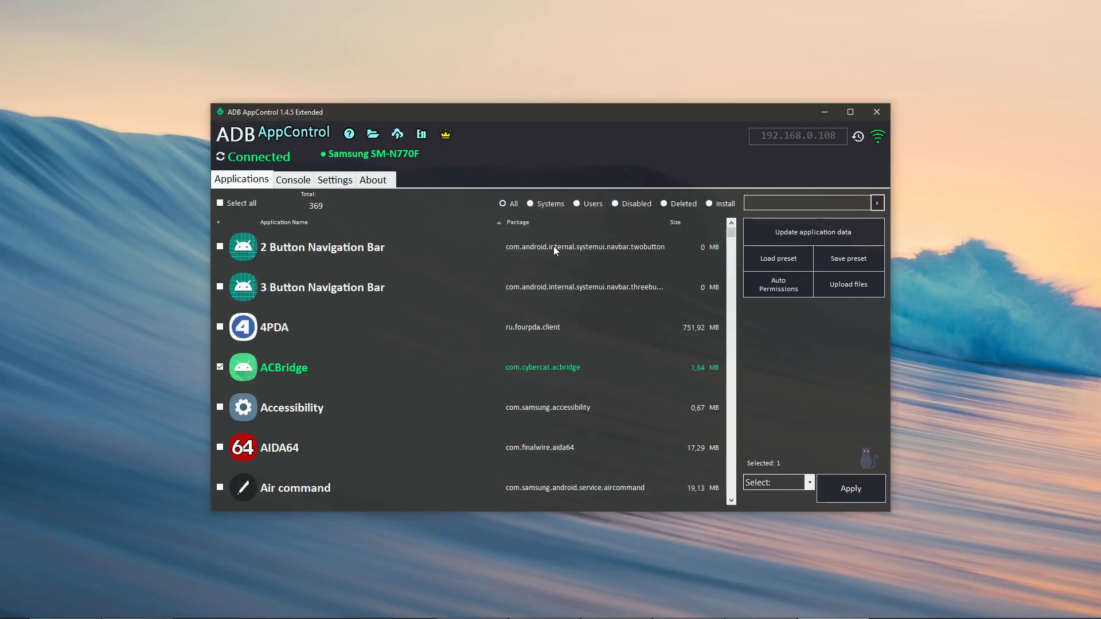
right_click(280, 366)
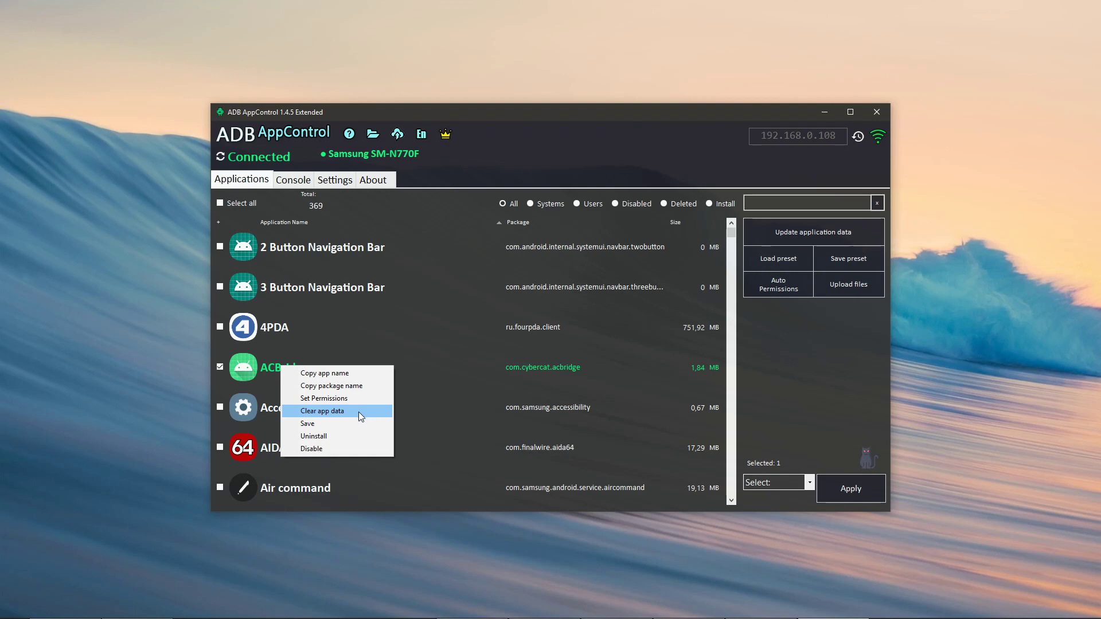
click(322, 449)
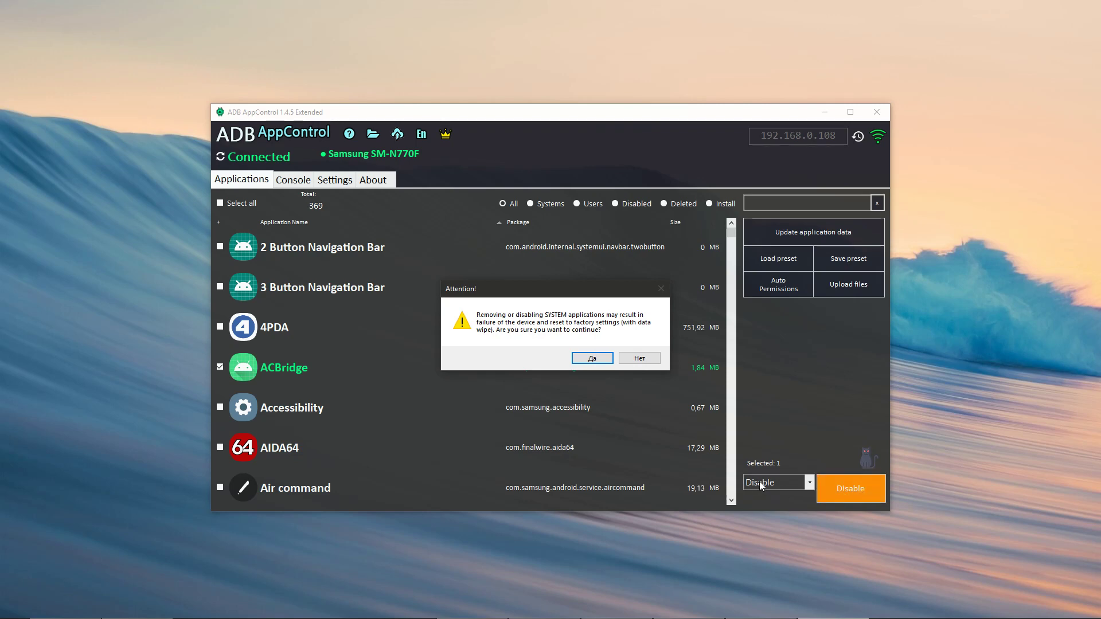
click(641, 359)
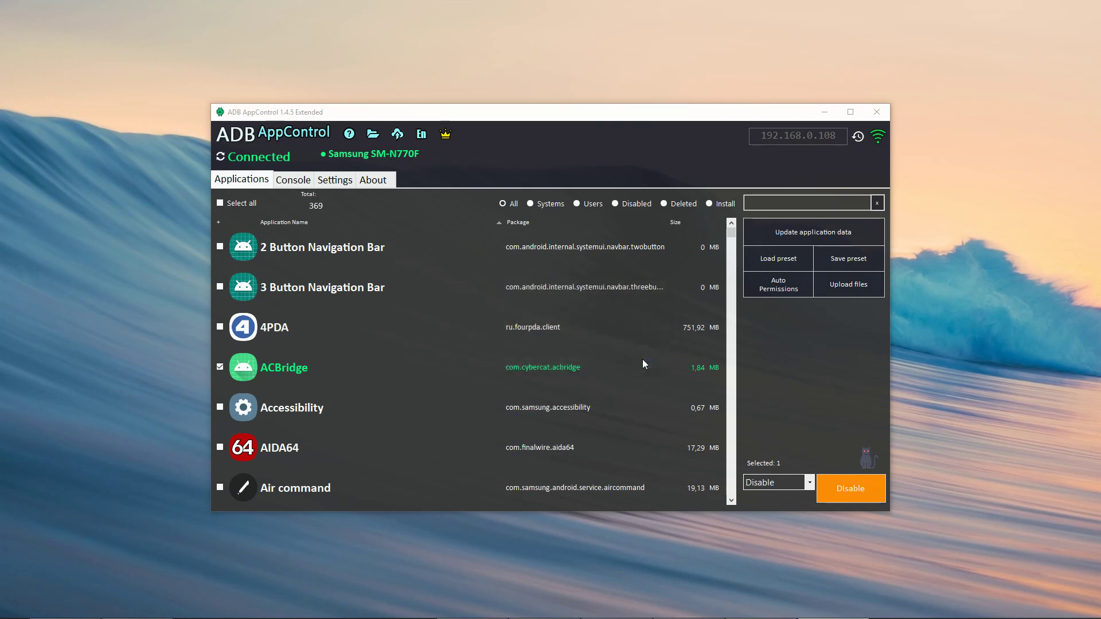